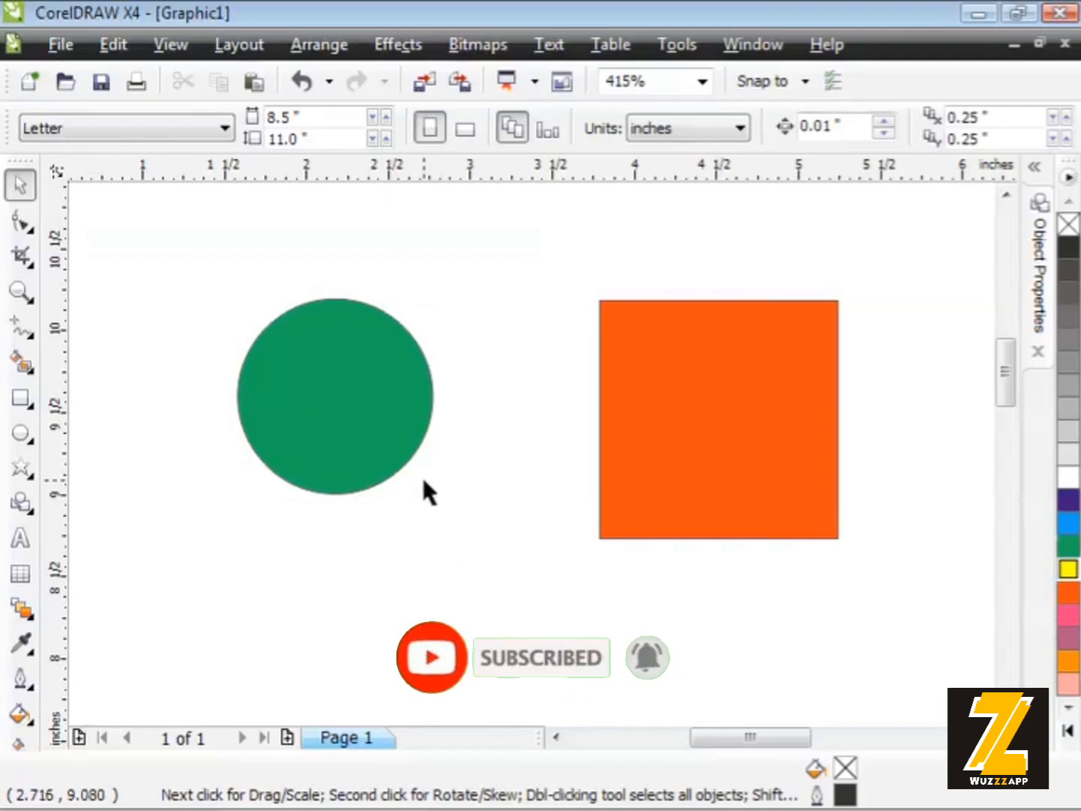
Move the green circle and orange square together so the square overlaps the circle's lower-right part, and select both shapes
{"action": "left_click_drag", "start_coordinate": [335, 397], "coordinate": [396, 338]}
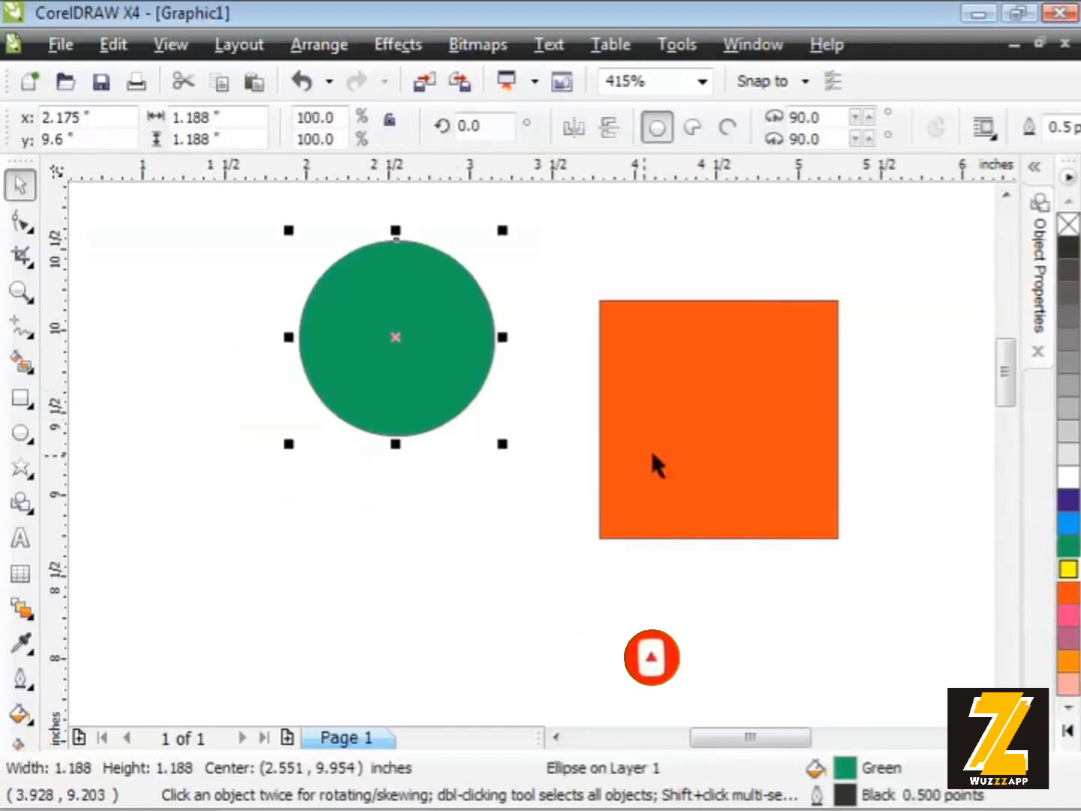
{"action": "left_click_drag", "start_coordinate": [698, 445], "coordinate": [532, 458]}
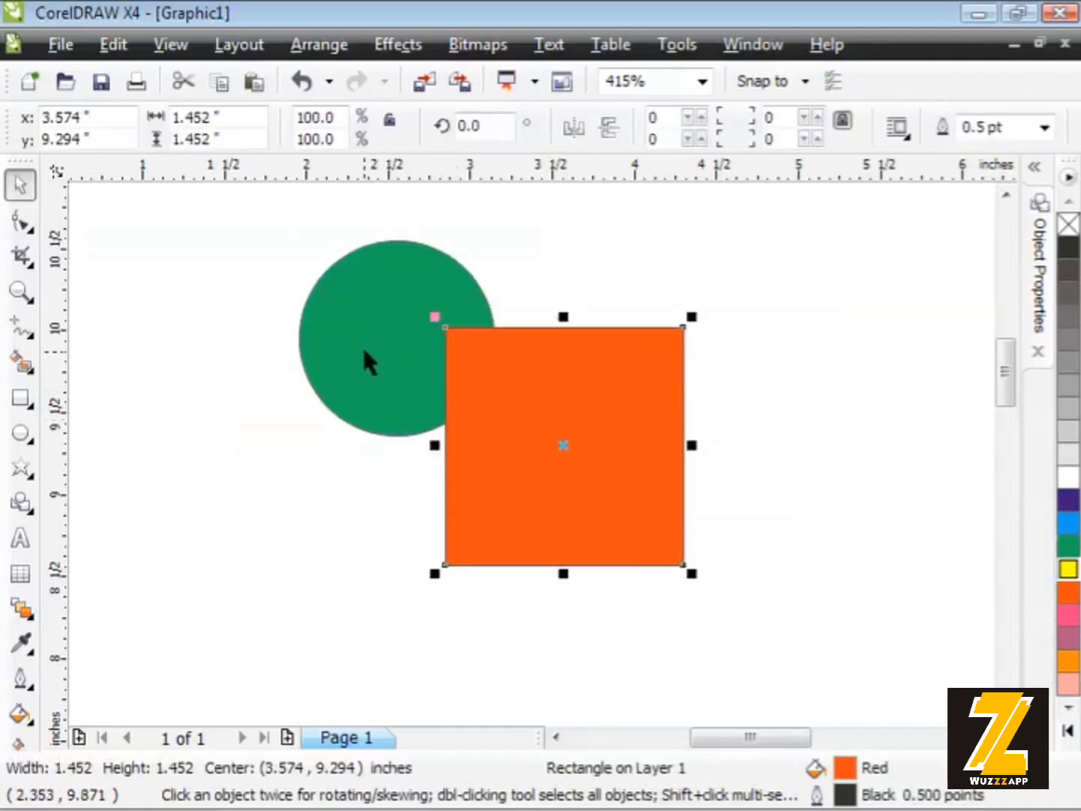
{"action": "left_click_drag", "start_coordinate": [364, 360], "coordinate": [415, 358]}
{"action": "left_click", "coordinate": [259, 380]}
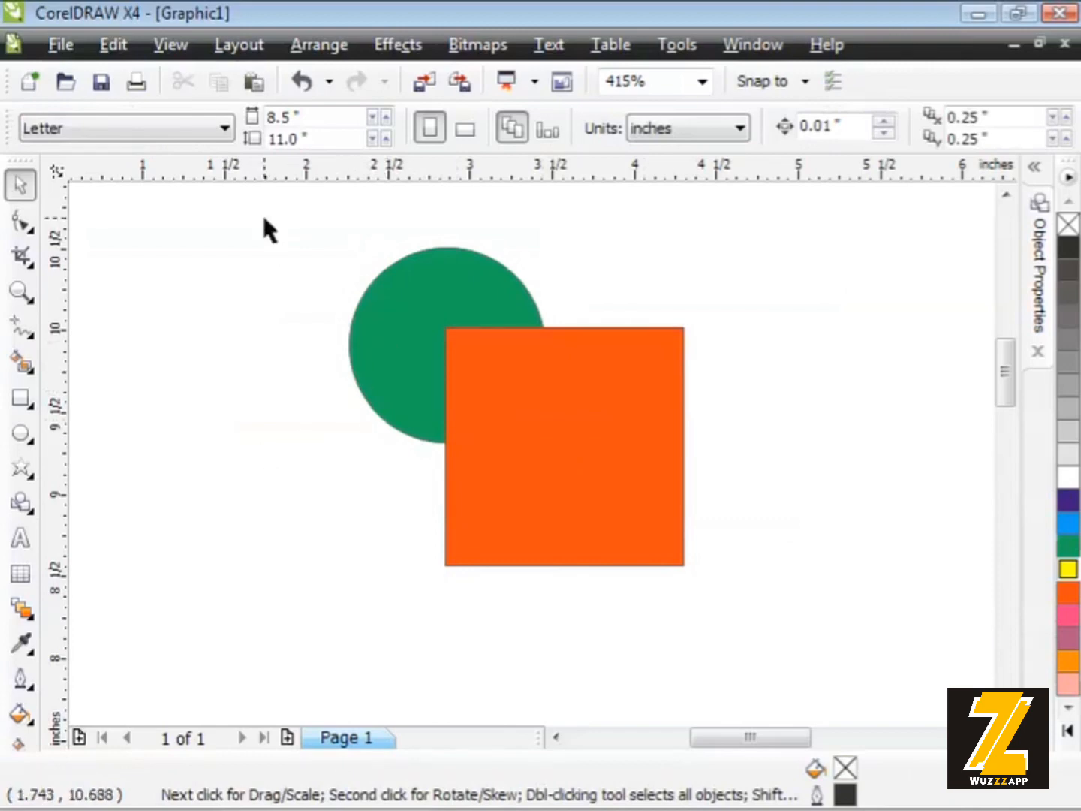
{"action": "left_click_drag", "start_coordinate": [265, 218], "coordinate": [739, 609]}
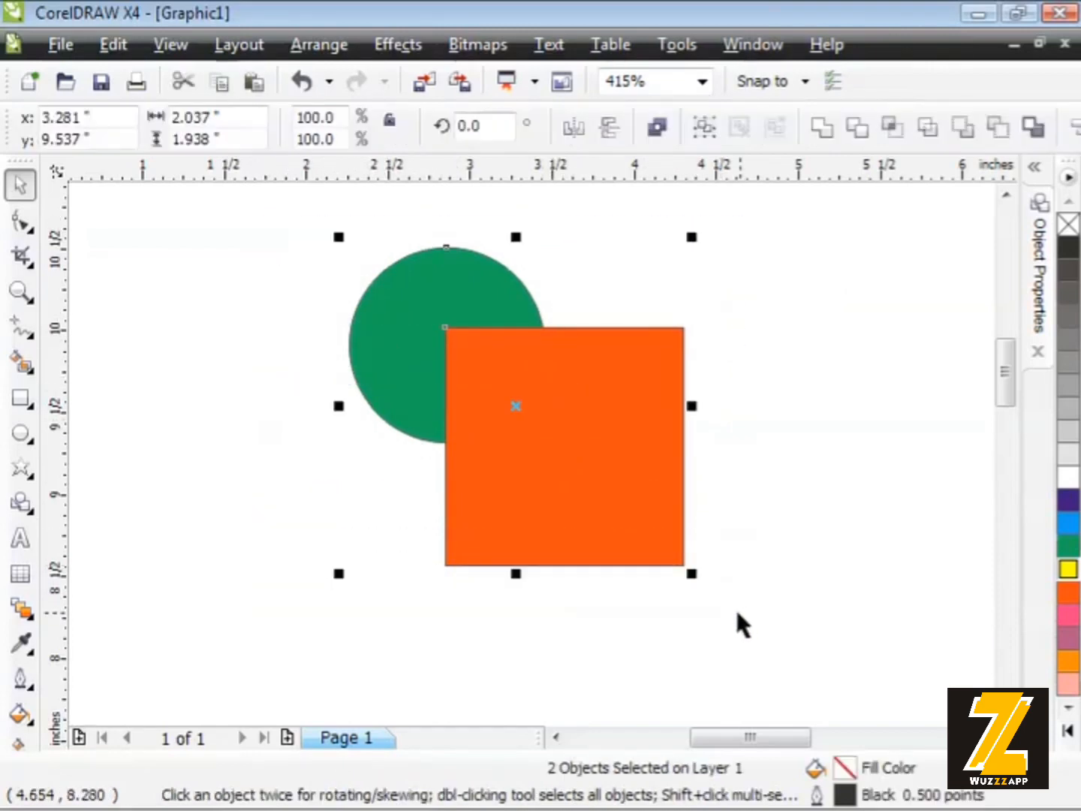
Try Front Minus Back twice on the selected green circle and orange square, undoing the result each time
{"action": "left_click", "coordinate": [319, 45]}
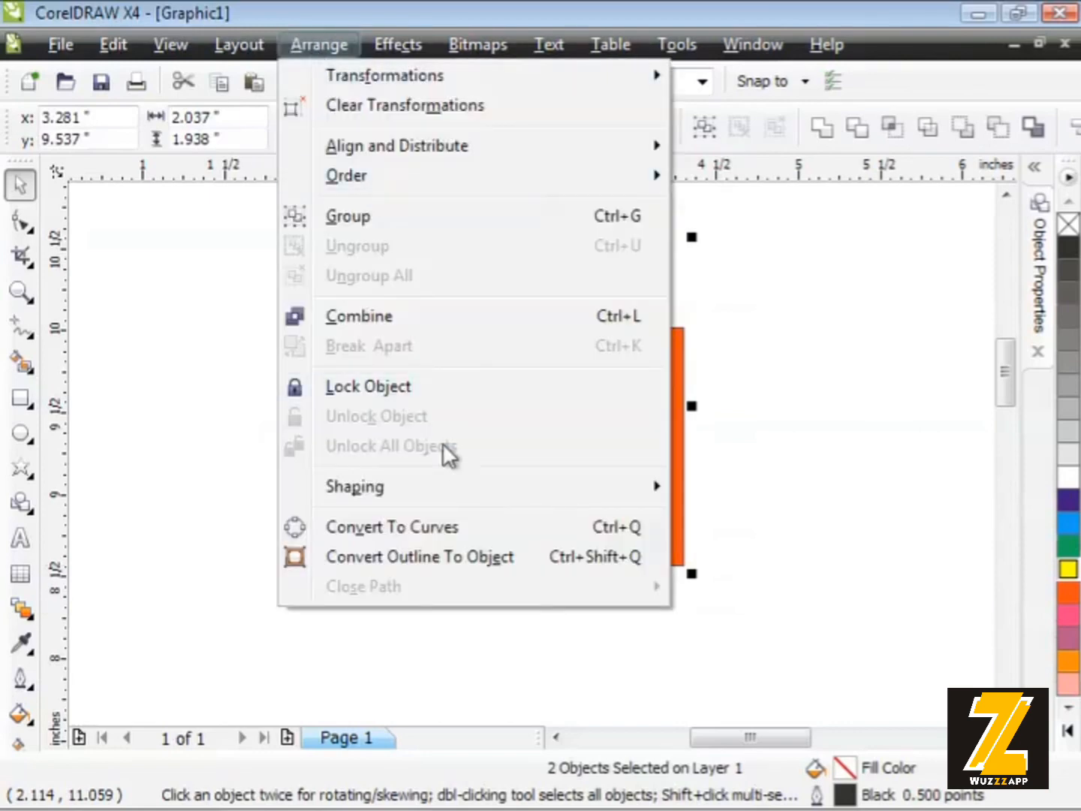
{"action": "mouse_move", "coordinate": [449, 497]}
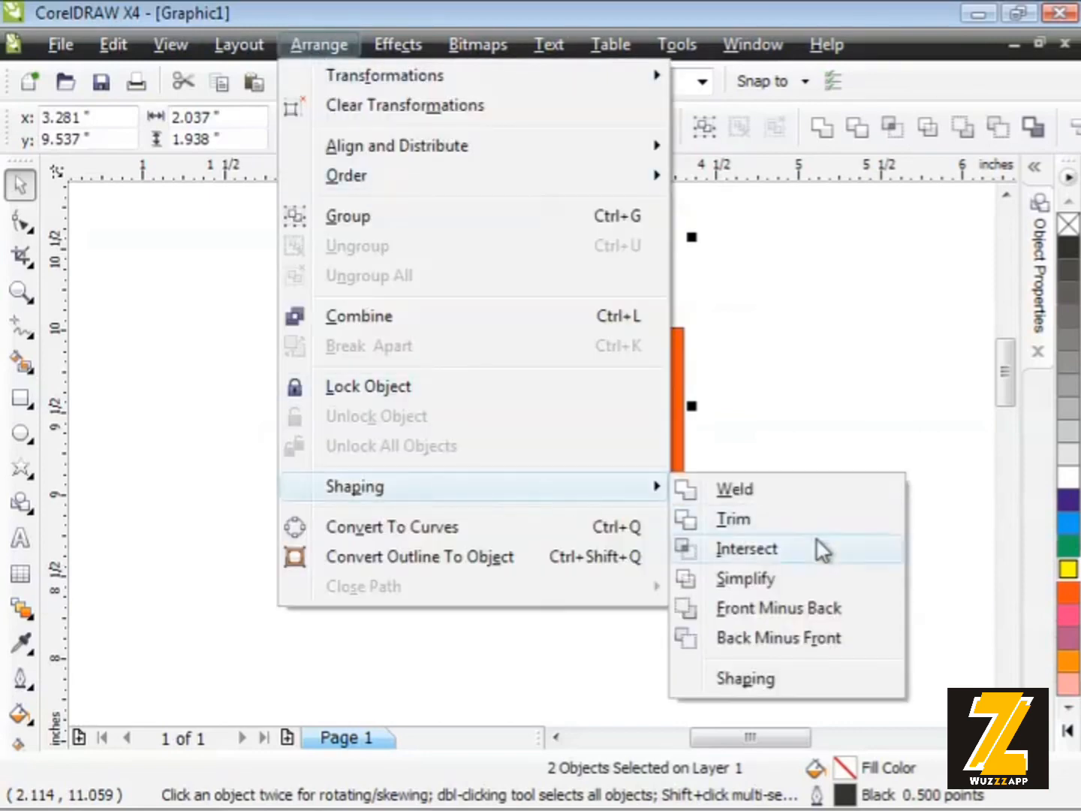
{"action": "left_click", "coordinate": [851, 605]}
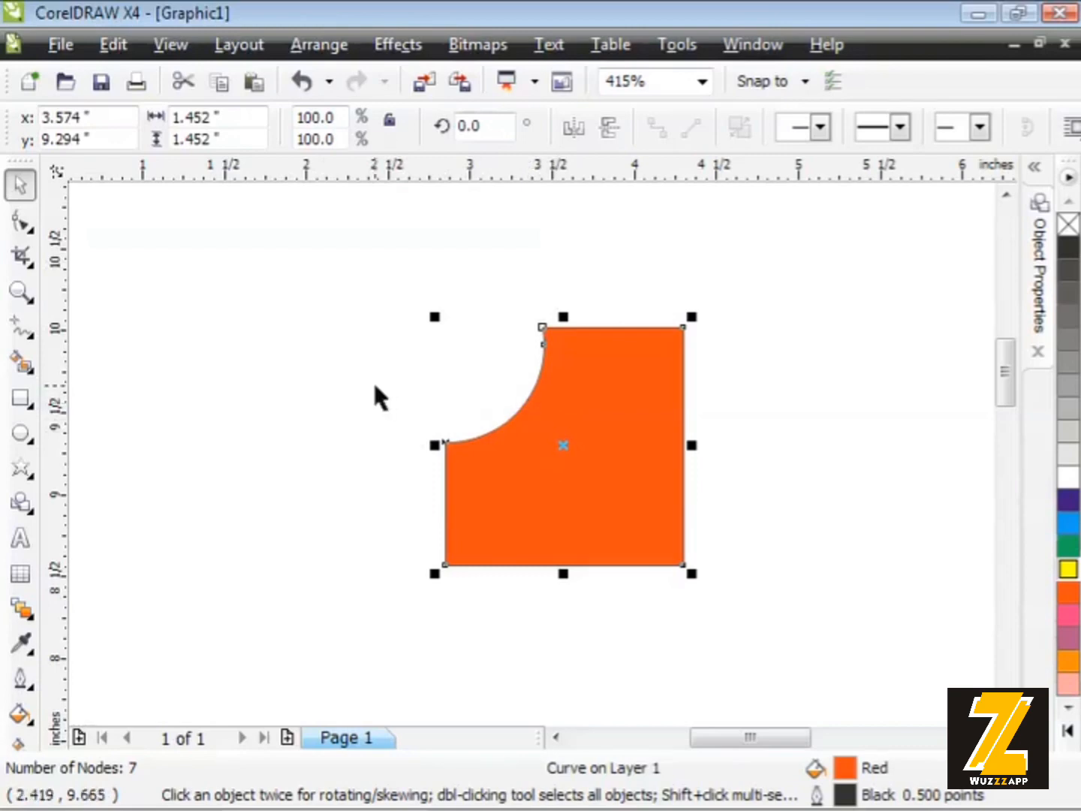
{"action": "key", "text": "ctrl+z"}
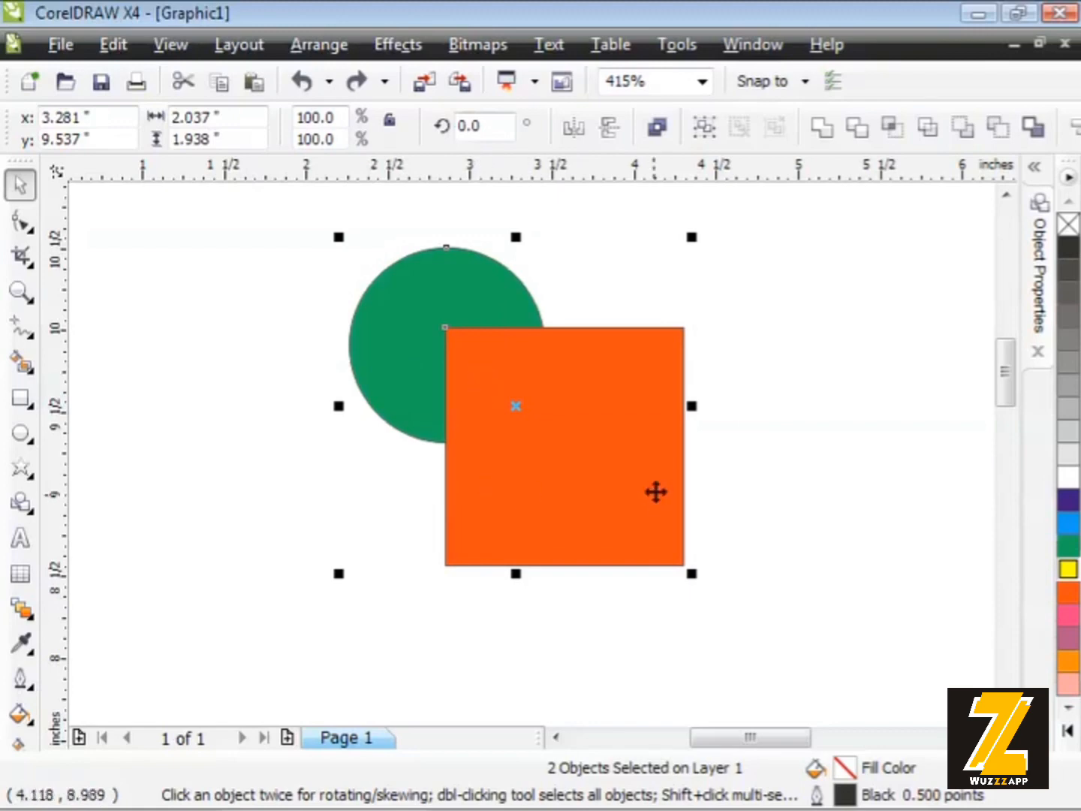
{"action": "left_click", "coordinate": [316, 45]}
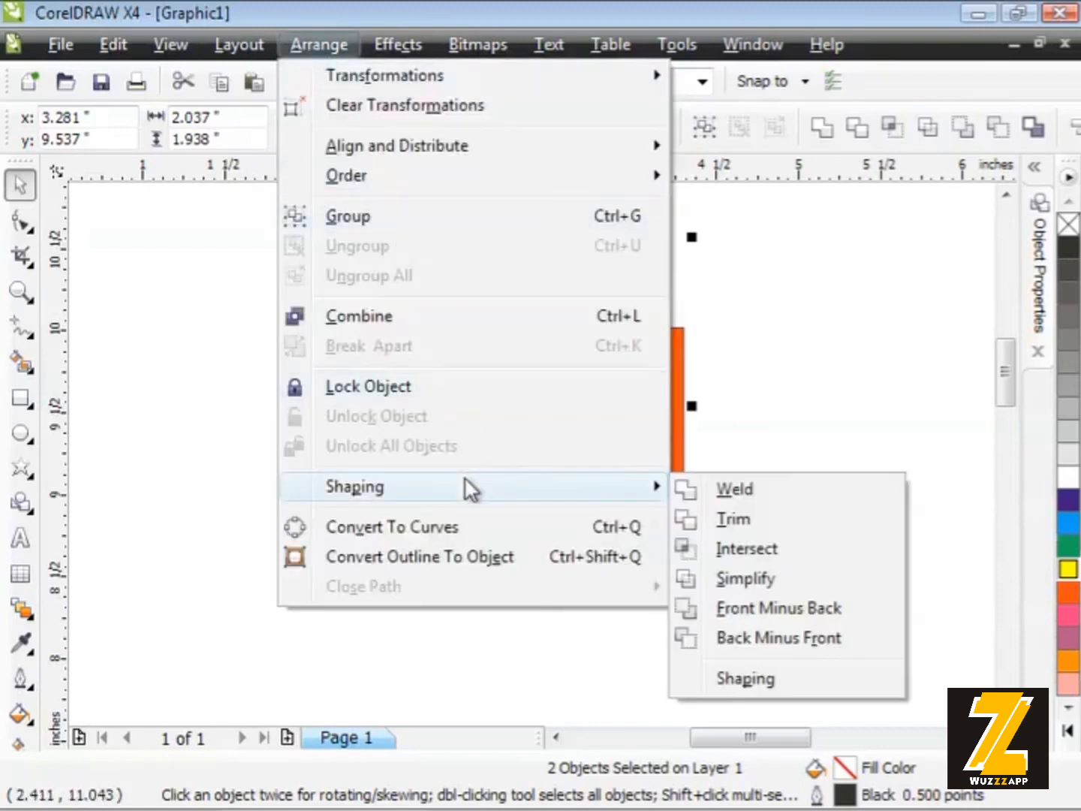
{"action": "left_click", "coordinate": [811, 608]}
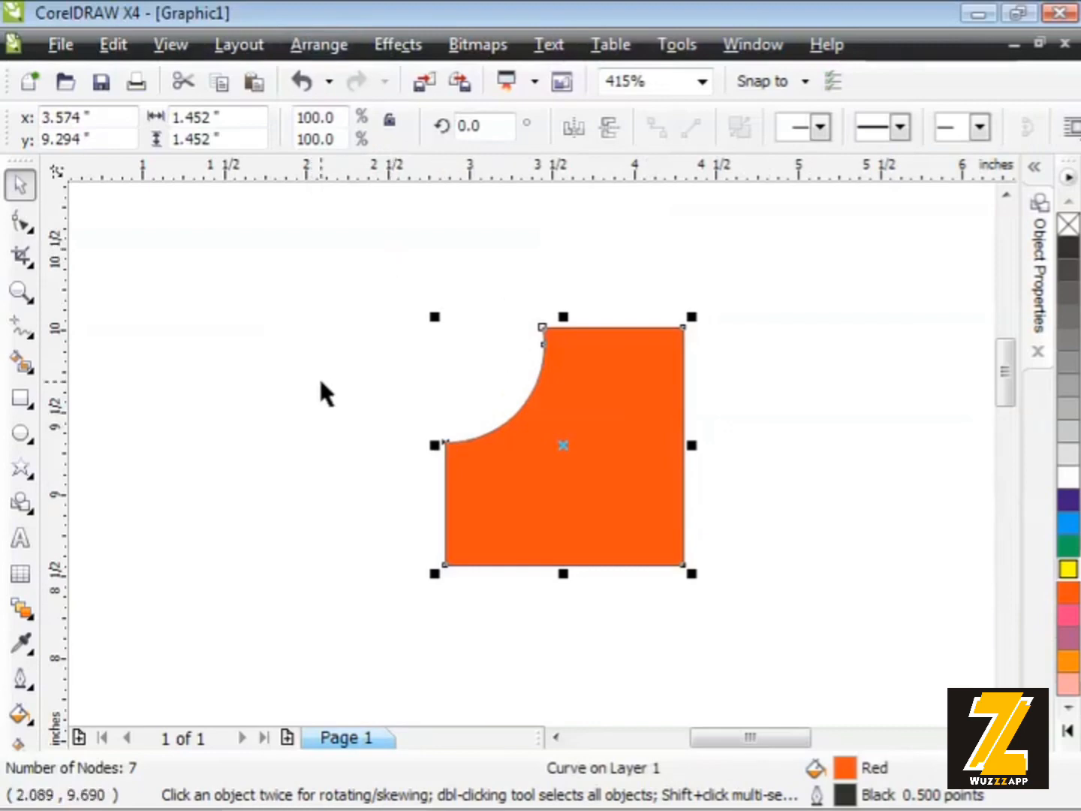
{"action": "key", "text": "ctrl+z"}
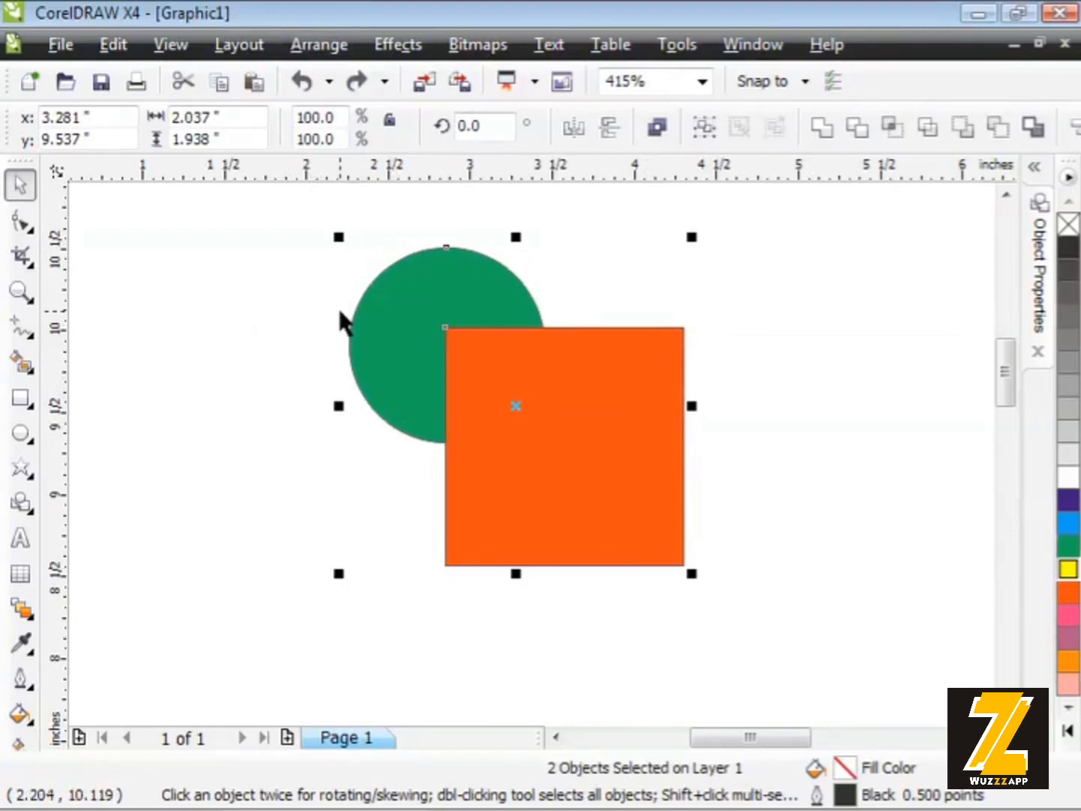
Subtract the orange square from the green circle with Back Minus Front and deselect the remaining shape
{"action": "left_click", "coordinate": [329, 50]}
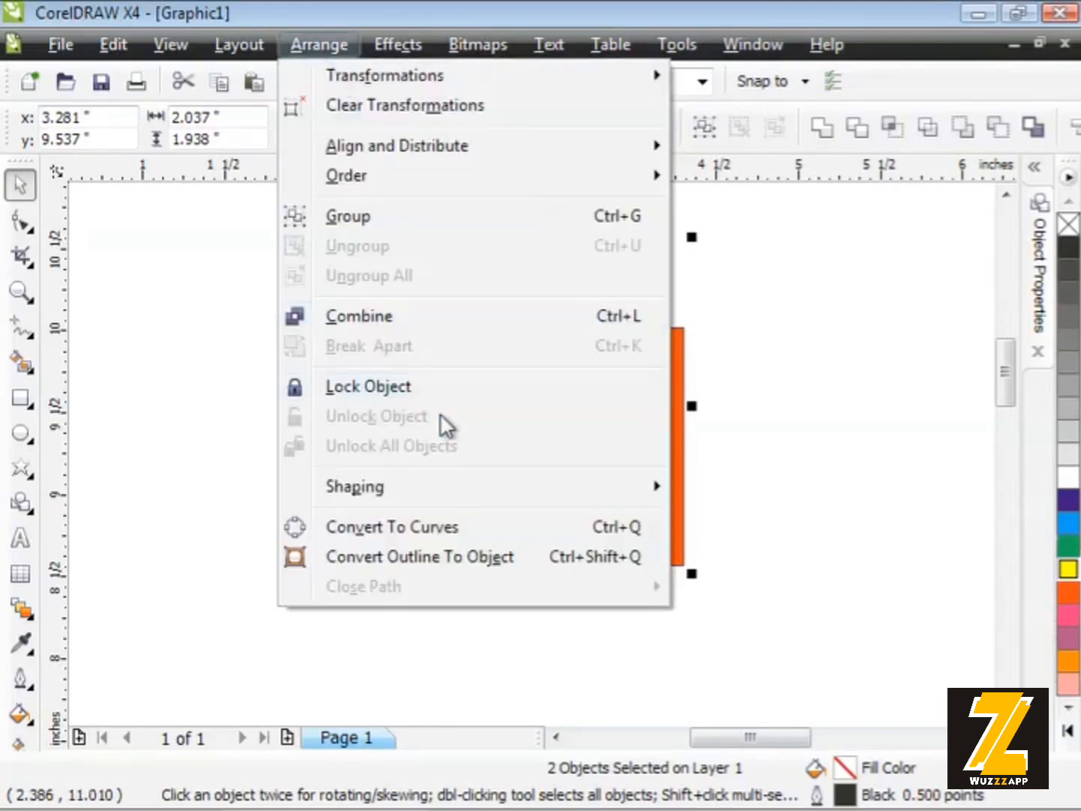
{"action": "mouse_move", "coordinate": [443, 490]}
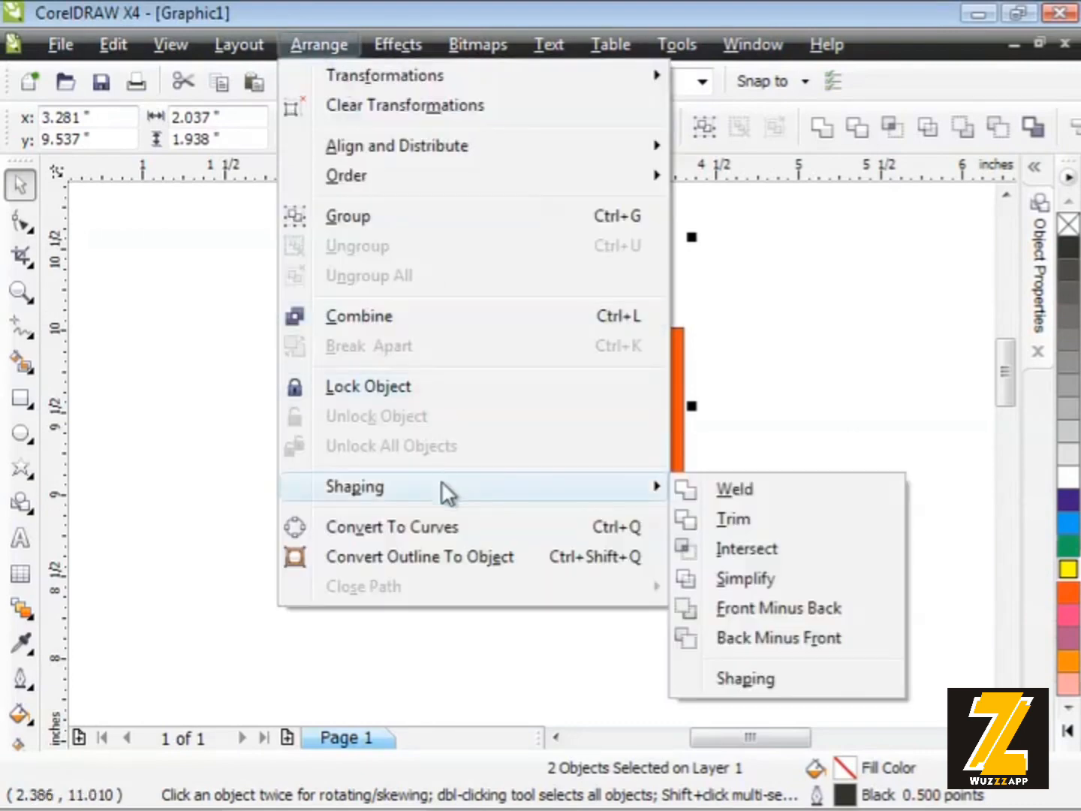
{"action": "left_click", "coordinate": [773, 638]}
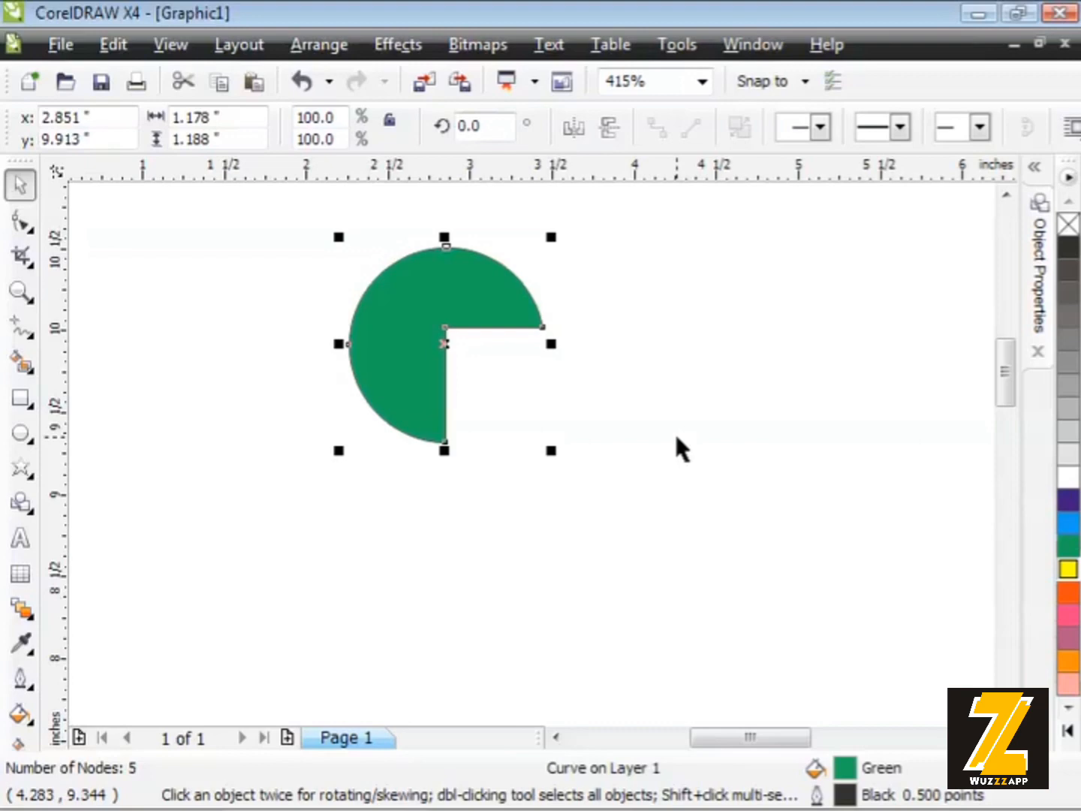
{"action": "left_click", "coordinate": [676, 438]}
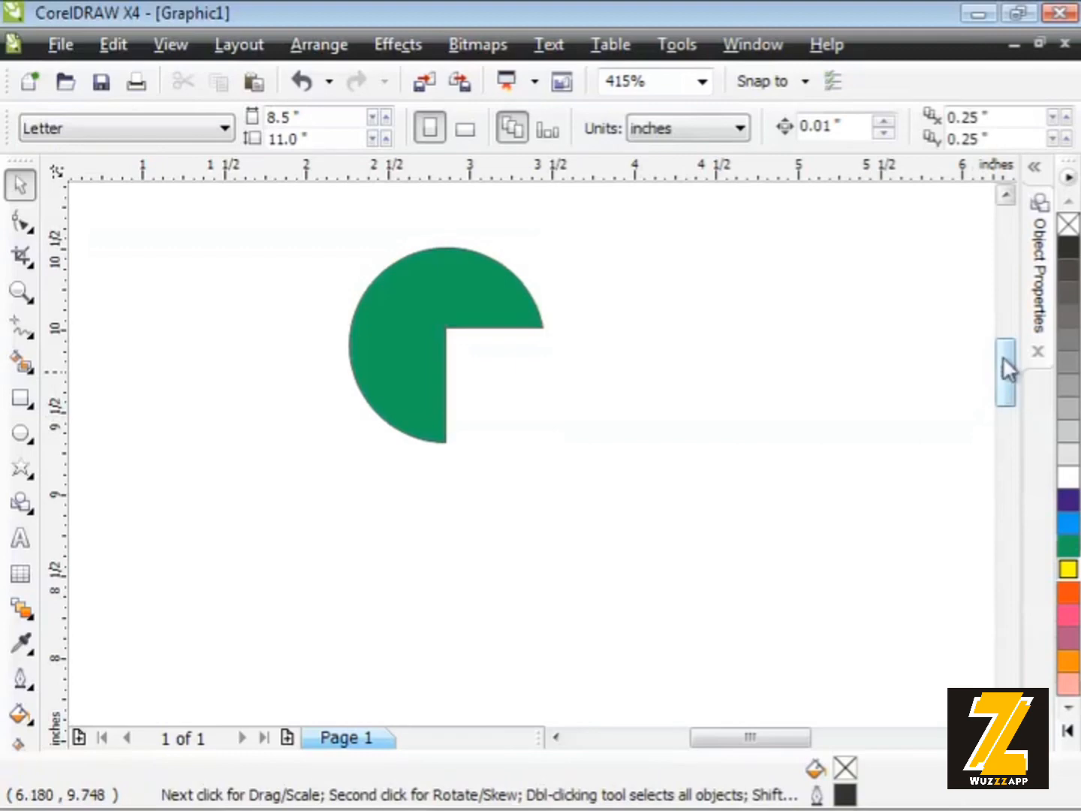
Arrange the yellow circle and green rectangle below so the rectangle covers the circle's lower part
{"action": "left_click_drag", "start_coordinate": [1003, 356], "coordinate": [1005, 403]}
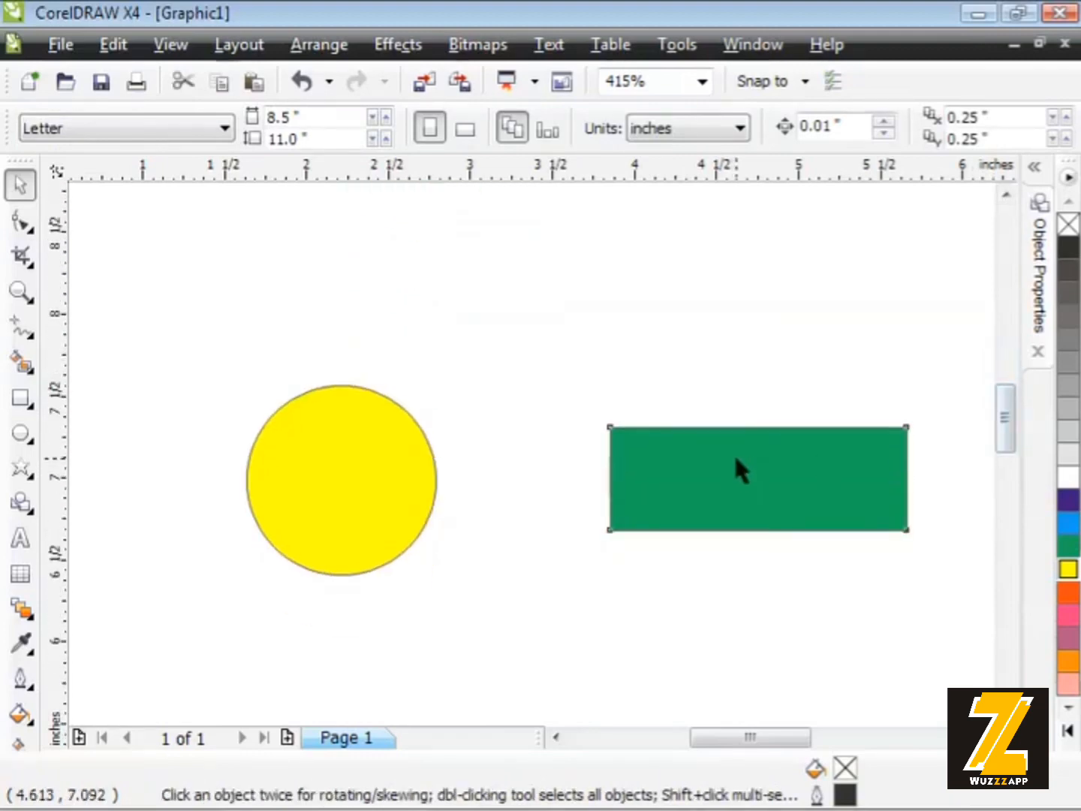
{"action": "left_click", "coordinate": [735, 459]}
{"action": "left_click_drag", "start_coordinate": [342, 476], "coordinate": [345, 422]}
{"action": "left_click", "coordinate": [503, 544]}
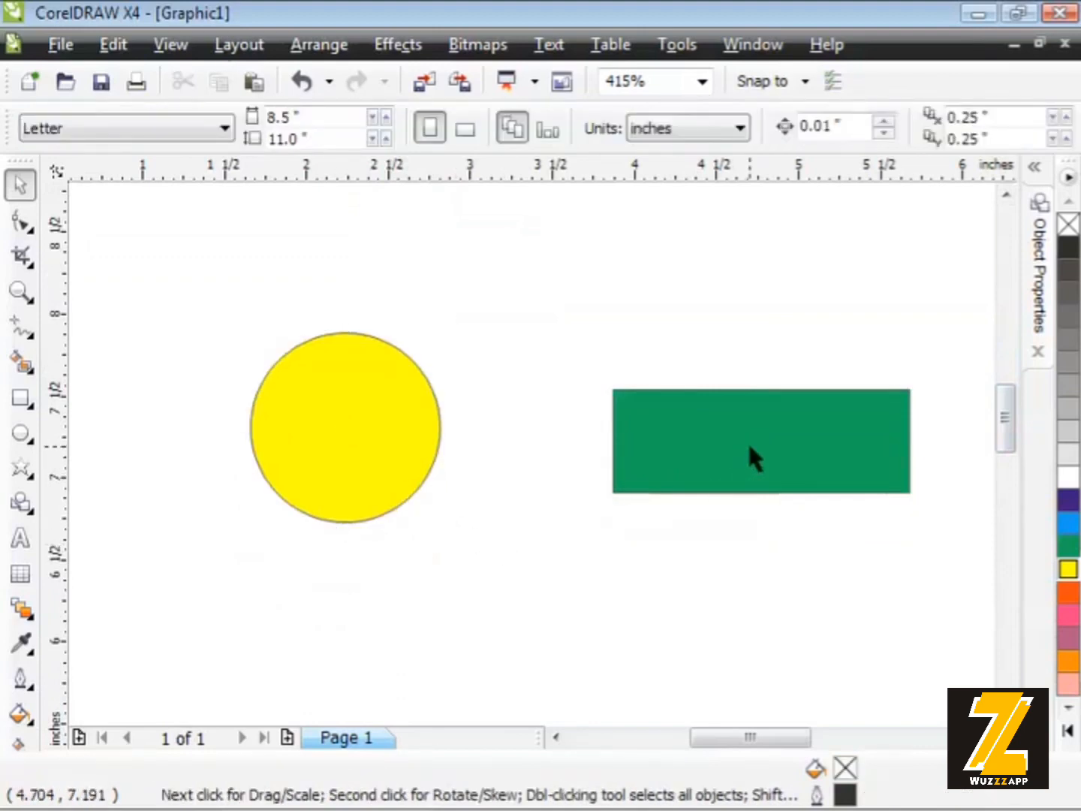
{"action": "left_click_drag", "start_coordinate": [749, 448], "coordinate": [470, 486]}
{"action": "left_click_drag", "start_coordinate": [362, 398], "coordinate": [507, 408]}
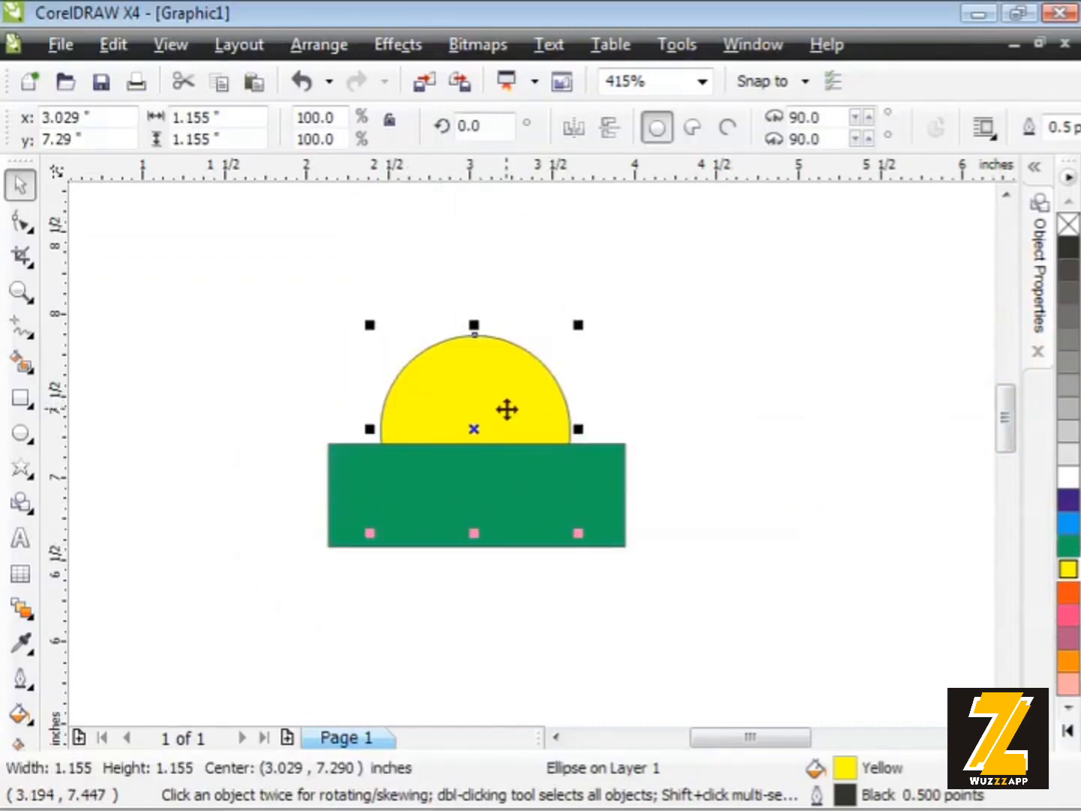
Enlarge the green rectangle to about 2.44 by 0.85 inches and center it over the yellow circle's lower part
{"action": "left_click", "coordinate": [553, 472]}
{"action": "left_click", "coordinate": [624, 543]}
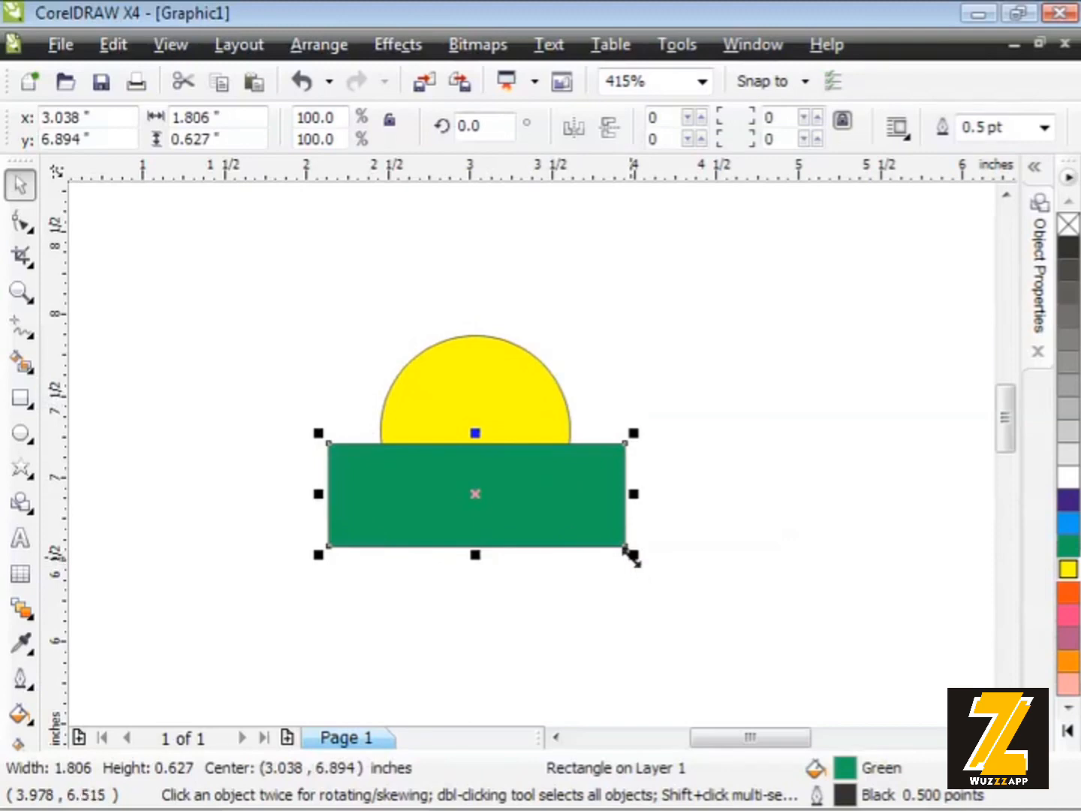
{"action": "left_click_drag", "start_coordinate": [628, 549], "coordinate": [733, 633]}
{"action": "key", "text": "Escape"}
{"action": "left_click_drag", "start_coordinate": [676, 563], "coordinate": [637, 472]}
{"action": "key", "text": "Escape"}
{"action": "left_click", "coordinate": [647, 328]}
{"action": "left_click", "coordinate": [634, 346]}
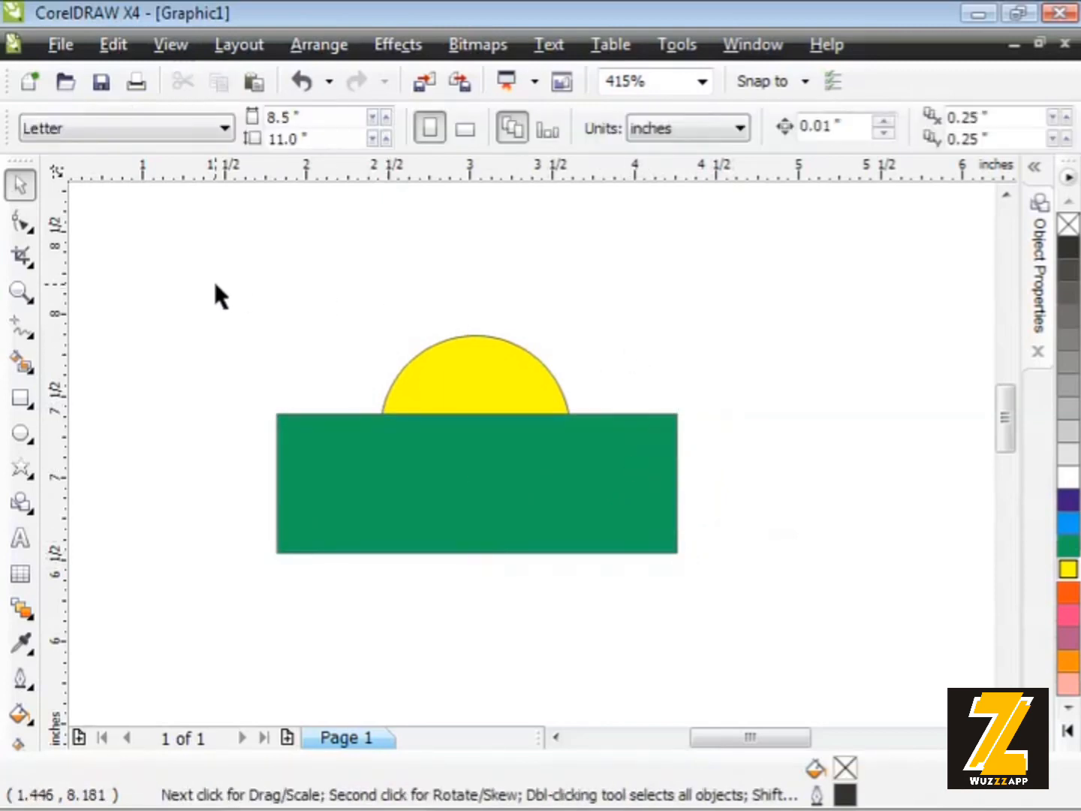
Select the yellow circle and green rectangle and subtract the rectangle from the circle with Back Minus Front
{"action": "left_click_drag", "start_coordinate": [215, 285], "coordinate": [717, 580]}
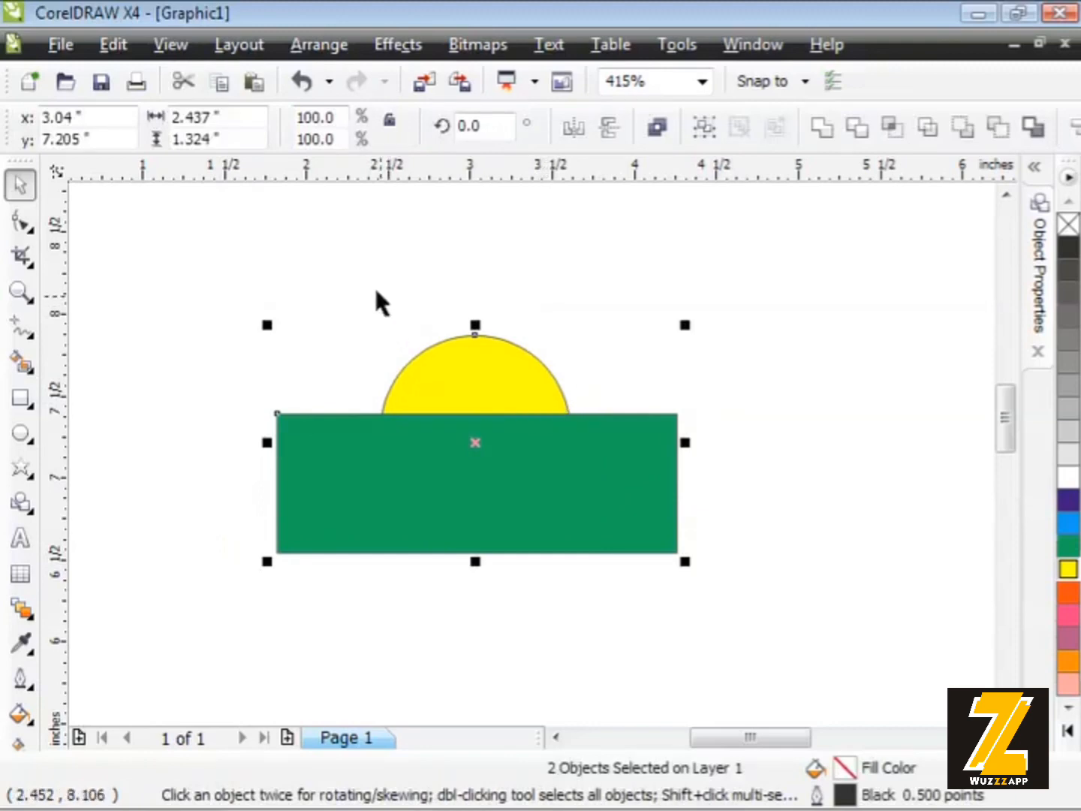
{"action": "left_click", "coordinate": [317, 45]}
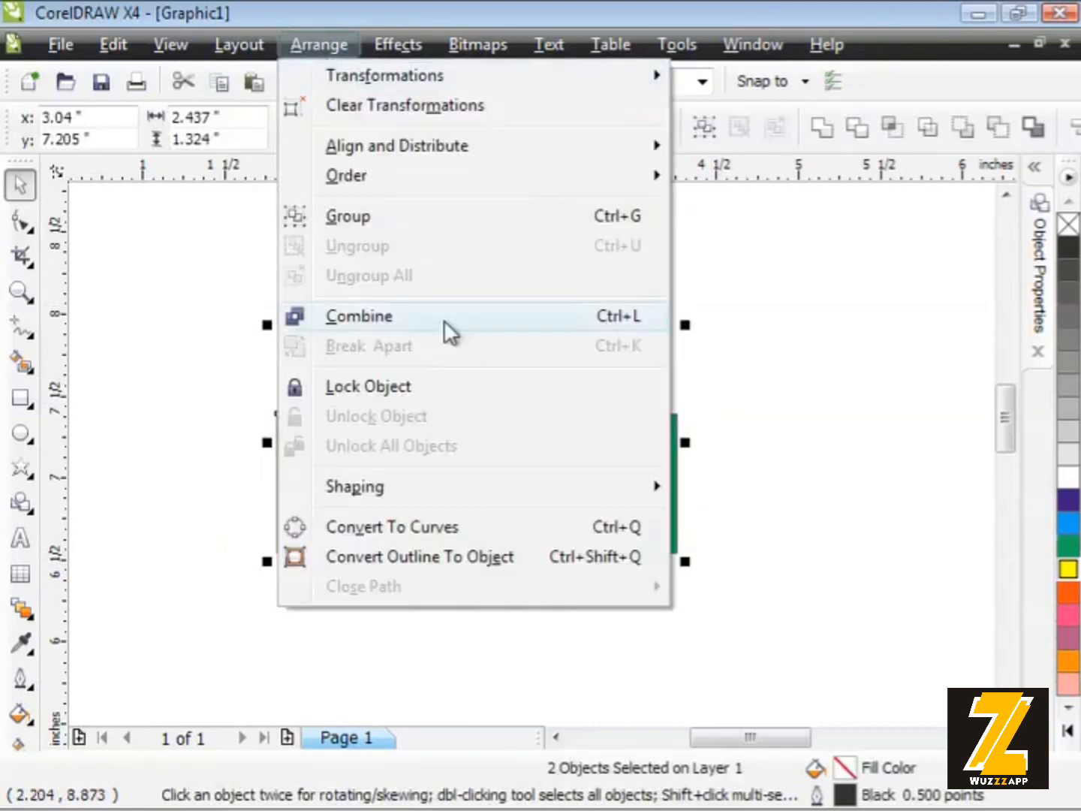
{"action": "mouse_move", "coordinate": [422, 494]}
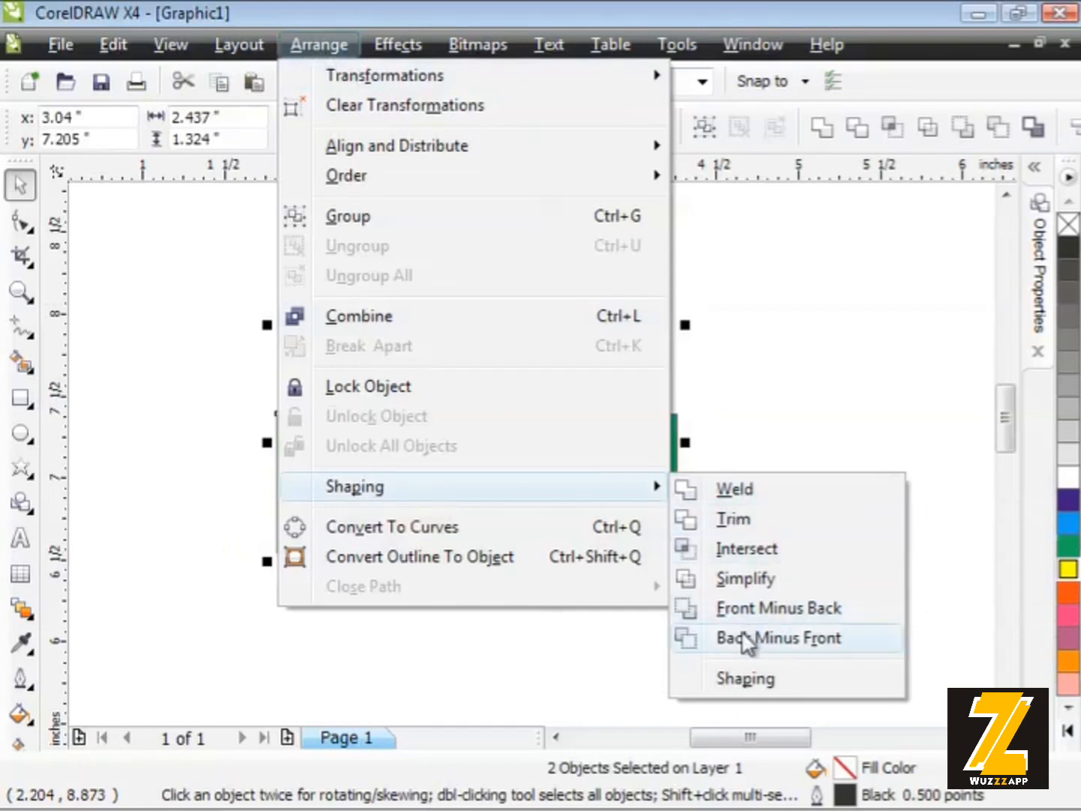
{"action": "left_click", "coordinate": [824, 639]}
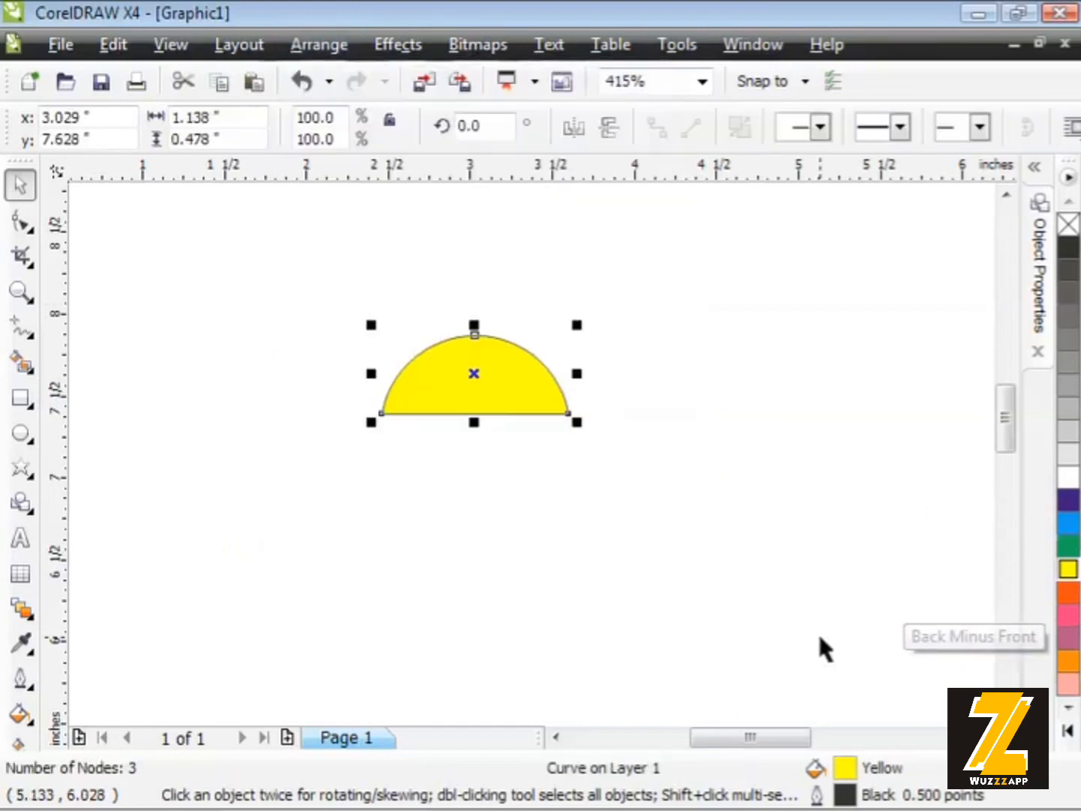
Move the remaining yellow piece slightly up and to the left, and undo both the move and the subtraction
{"action": "left_click", "coordinate": [702, 410]}
{"action": "left_click_drag", "start_coordinate": [473, 373], "coordinate": [431, 335]}
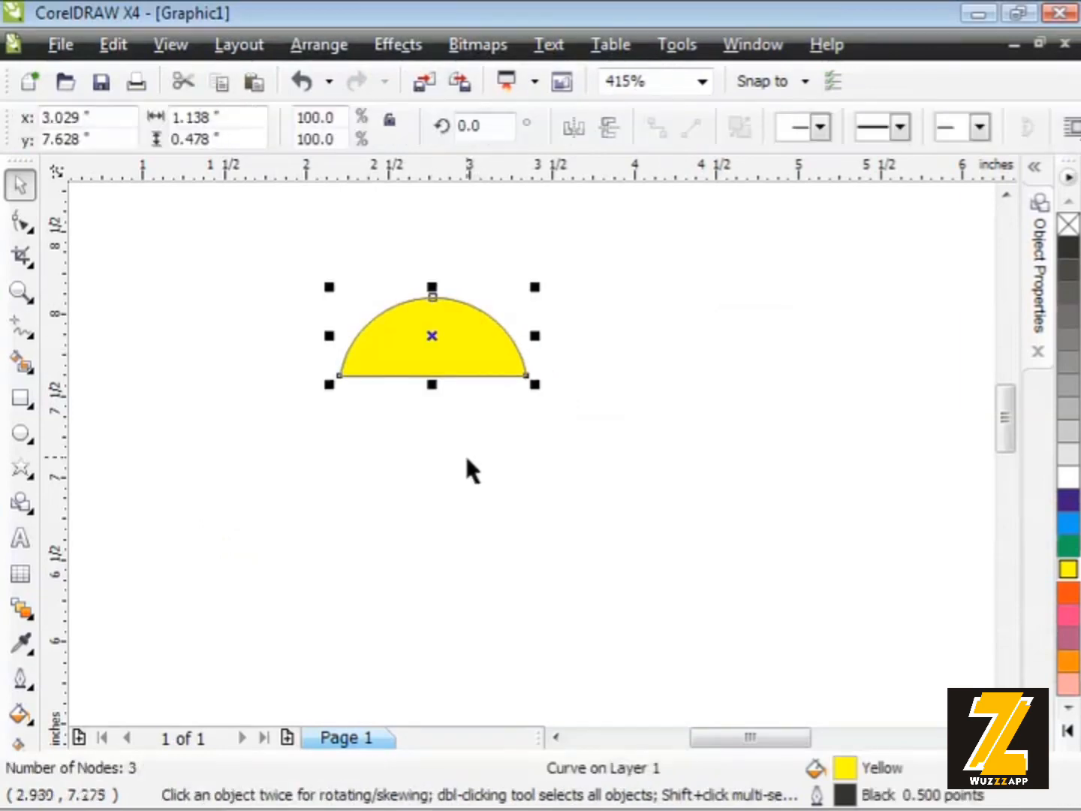
{"action": "left_click", "coordinate": [553, 493]}
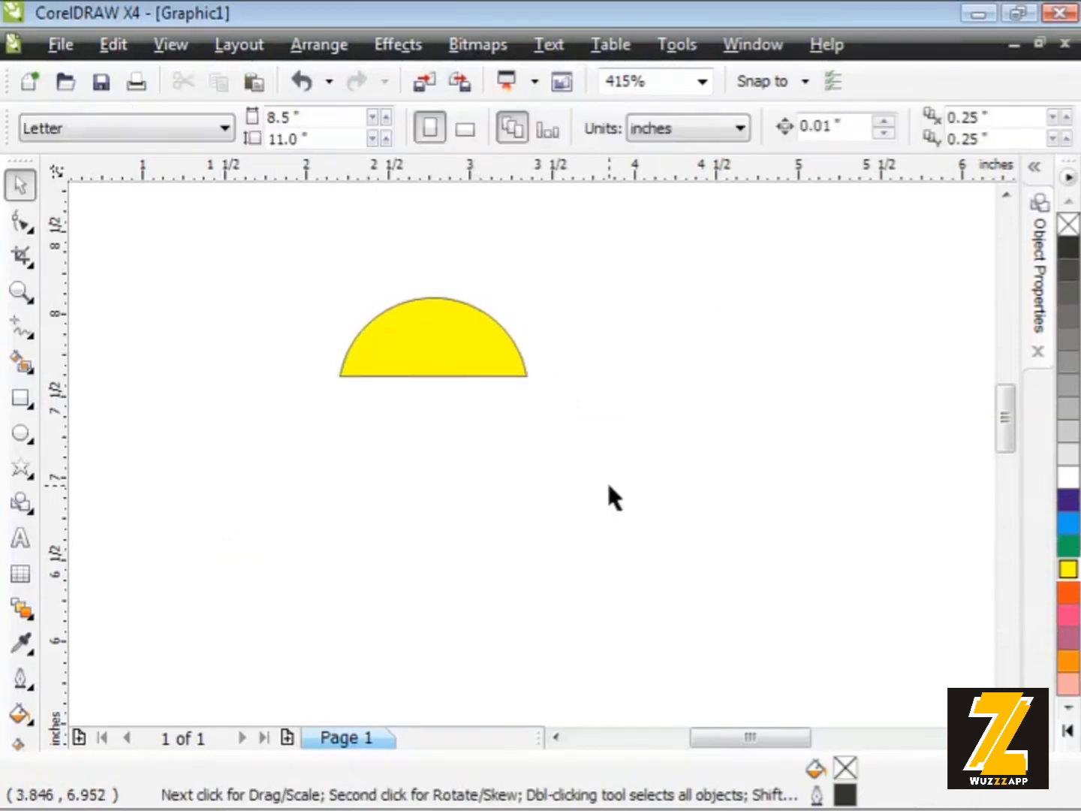
{"action": "key", "text": "ctrl+z"}
{"action": "key", "text": "ctrl+z"}
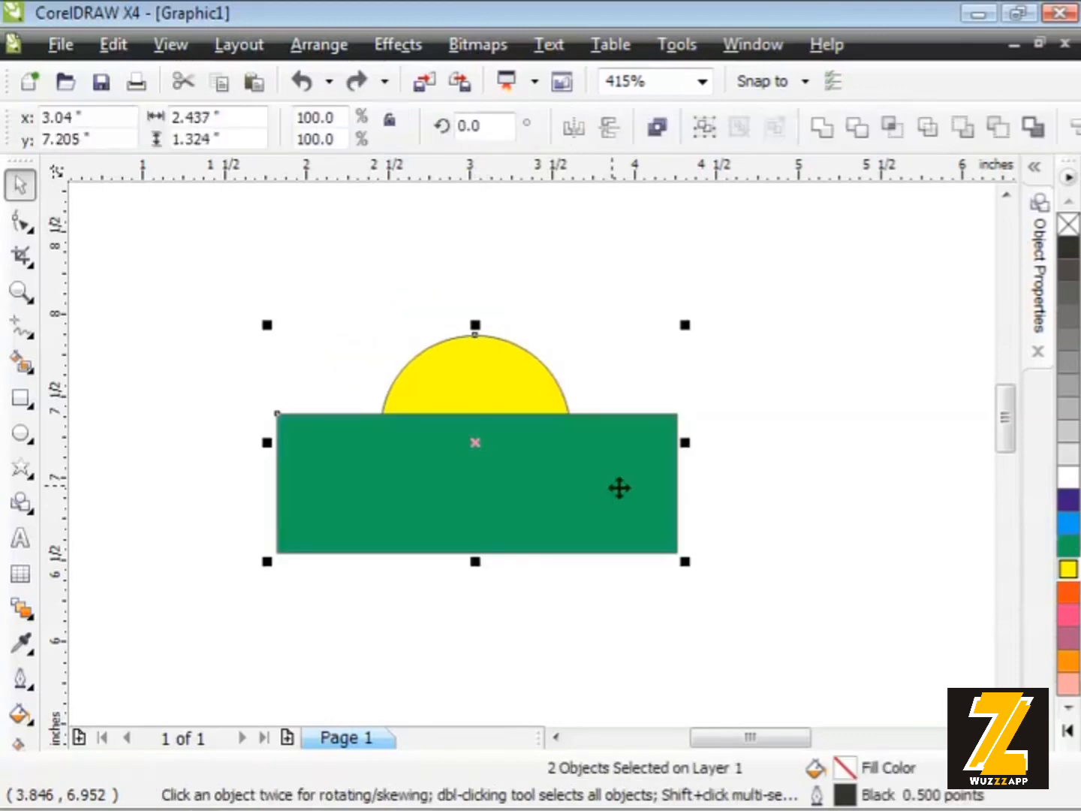
Drag the green rectangle off to the lower right of the yellow circle and delete it
{"action": "left_click", "coordinate": [792, 507]}
{"action": "left_click_drag", "start_coordinate": [396, 465], "coordinate": [545, 508]}
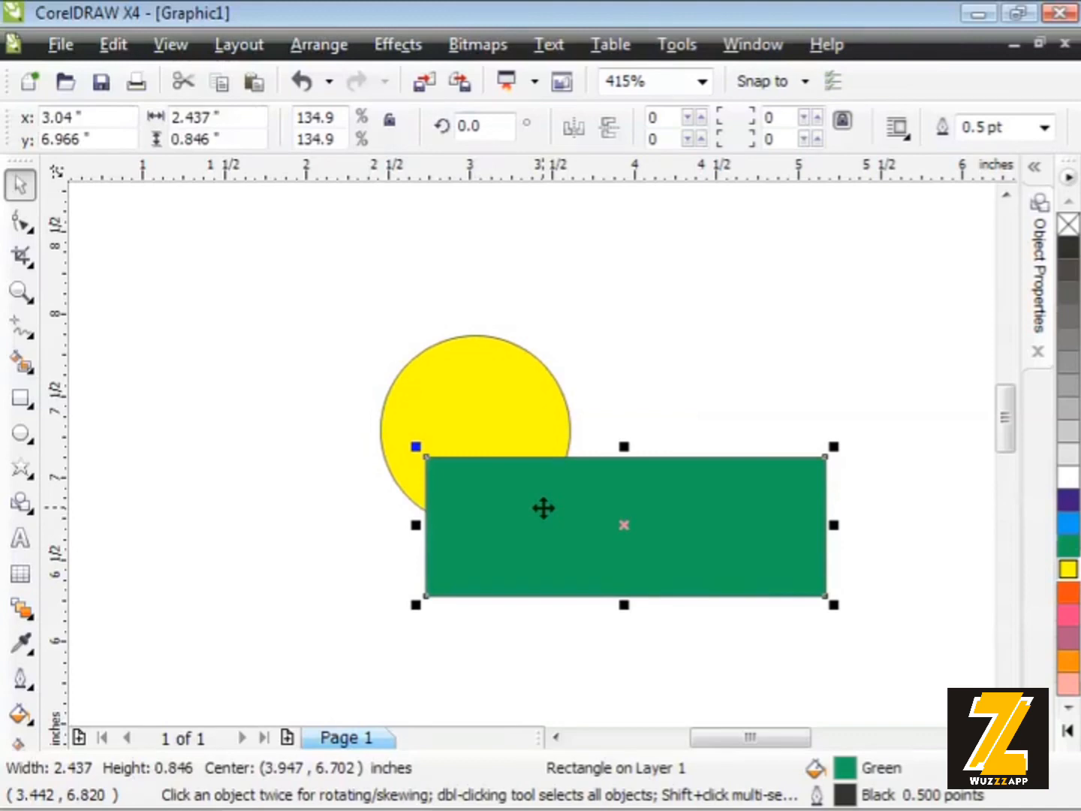
{"action": "key", "text": "Delete"}
Enlarge the yellow circle proportionally to about 1.87 inches across and position it near the center of the view
{"action": "left_click_drag", "start_coordinate": [486, 467], "coordinate": [399, 419]}
{"action": "left_click_drag", "start_coordinate": [494, 486], "coordinate": [611, 605]}
{"action": "left_click_drag", "start_coordinate": [409, 478], "coordinate": [452, 487]}
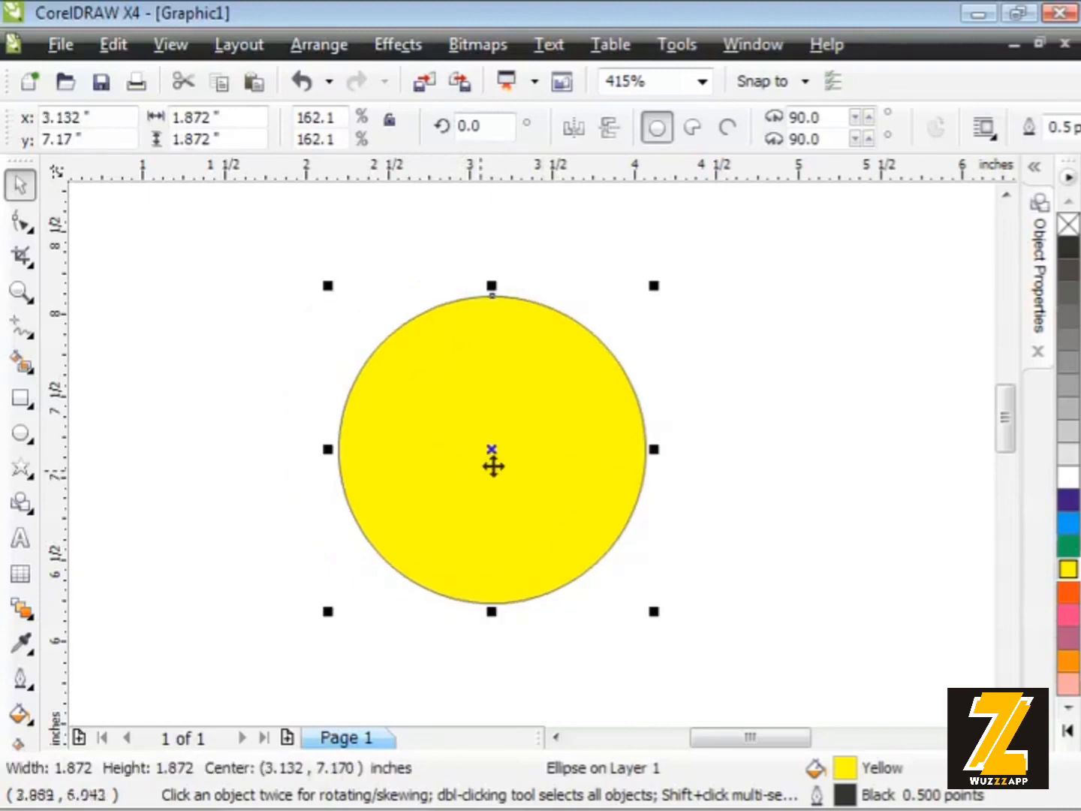
{"action": "left_click", "coordinate": [462, 416]}
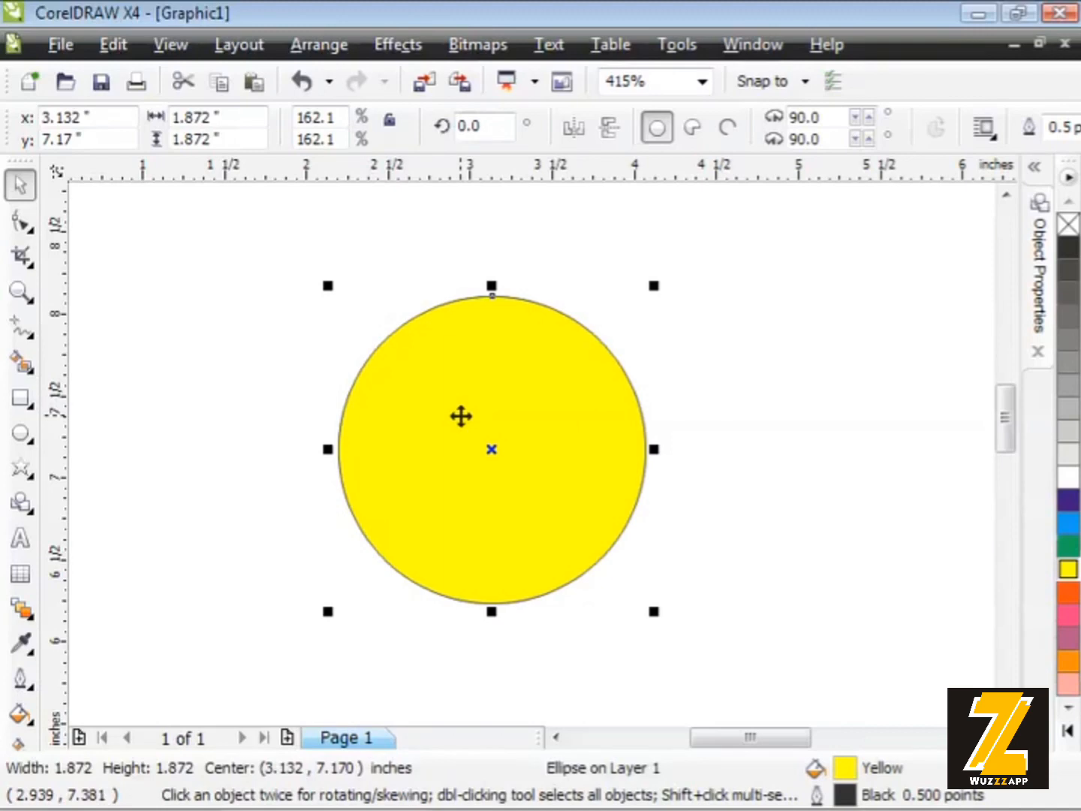
Create a smaller copy of the yellow circle about 1.34 inches across and place it over the original's upper-right part
{"action": "left_click_drag", "start_coordinate": [330, 286], "coordinate": [414, 359]}
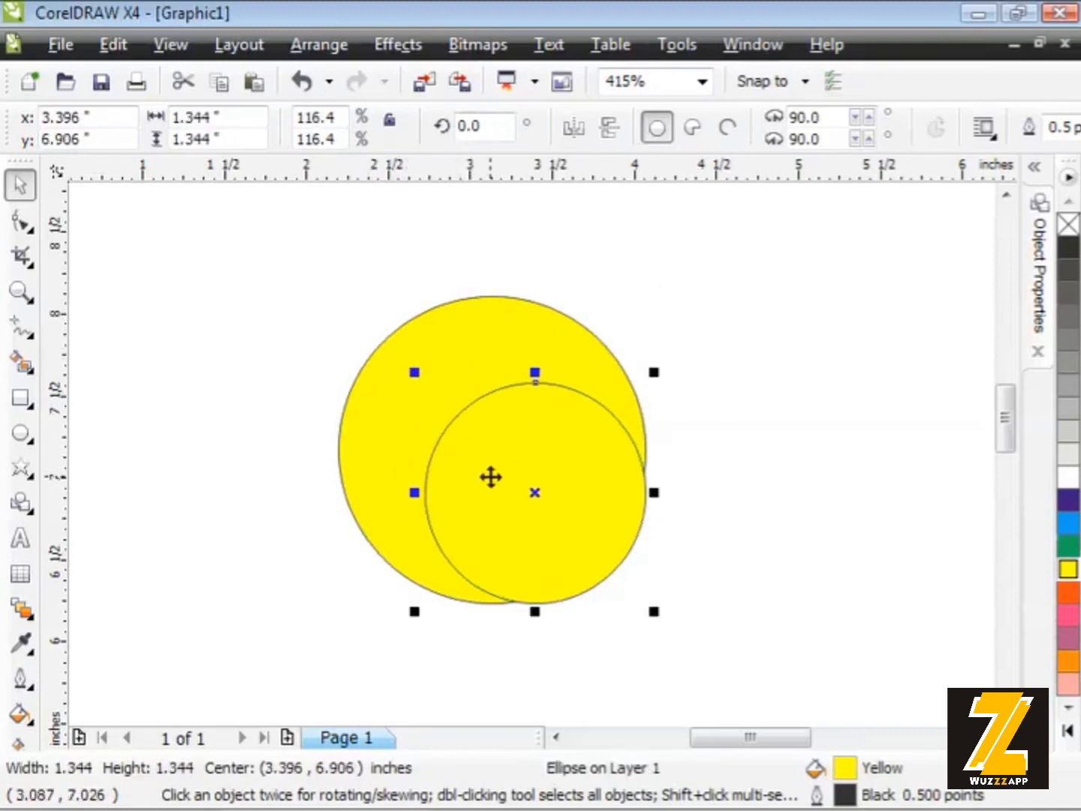
{"action": "left_click_drag", "start_coordinate": [491, 477], "coordinate": [511, 417]}
{"action": "left_click", "coordinate": [763, 388]}
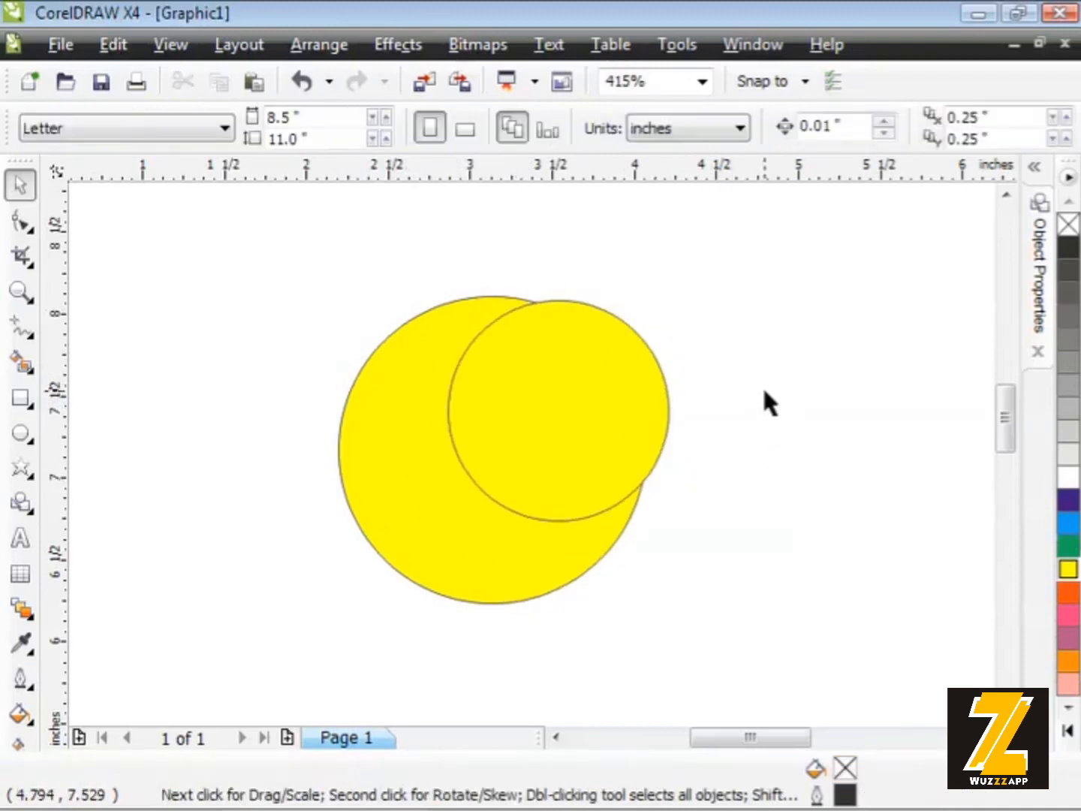
{"action": "left_click", "coordinate": [564, 419]}
Cut the smaller yellow circle out of the larger one with Back Minus Front to form a crescent
{"action": "left_click_drag", "start_coordinate": [260, 265], "coordinate": [740, 632]}
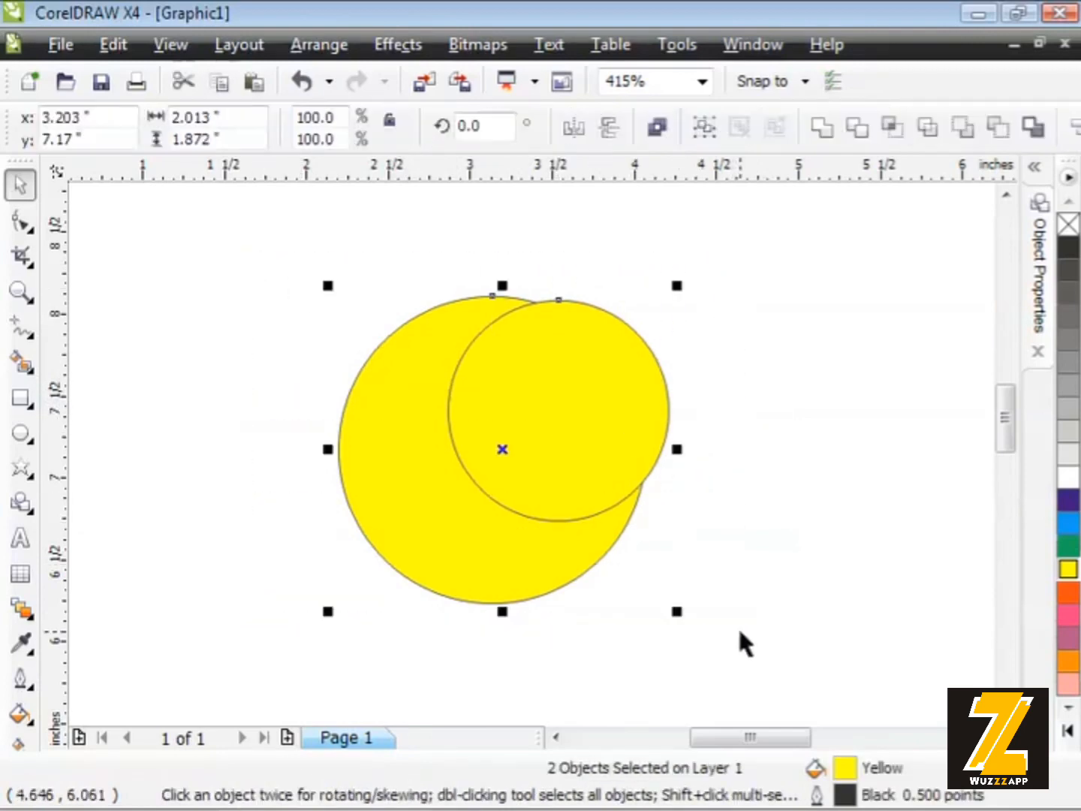
{"action": "left_click", "coordinate": [308, 48]}
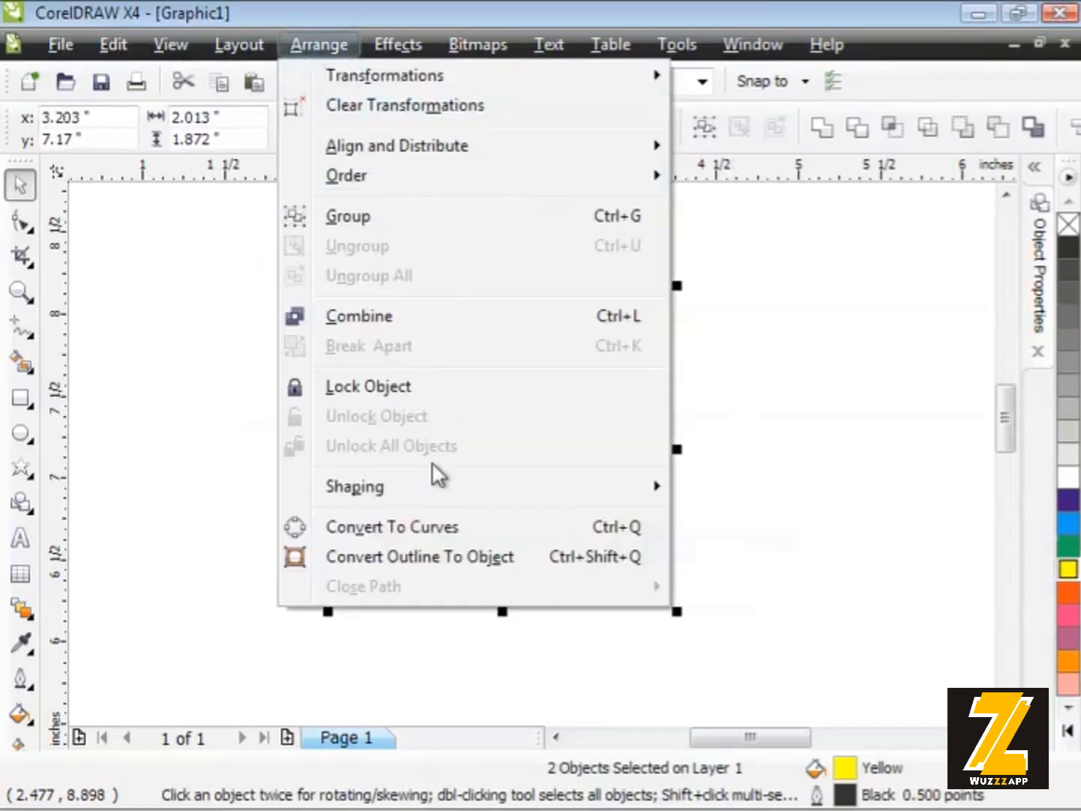
{"action": "mouse_move", "coordinate": [425, 485]}
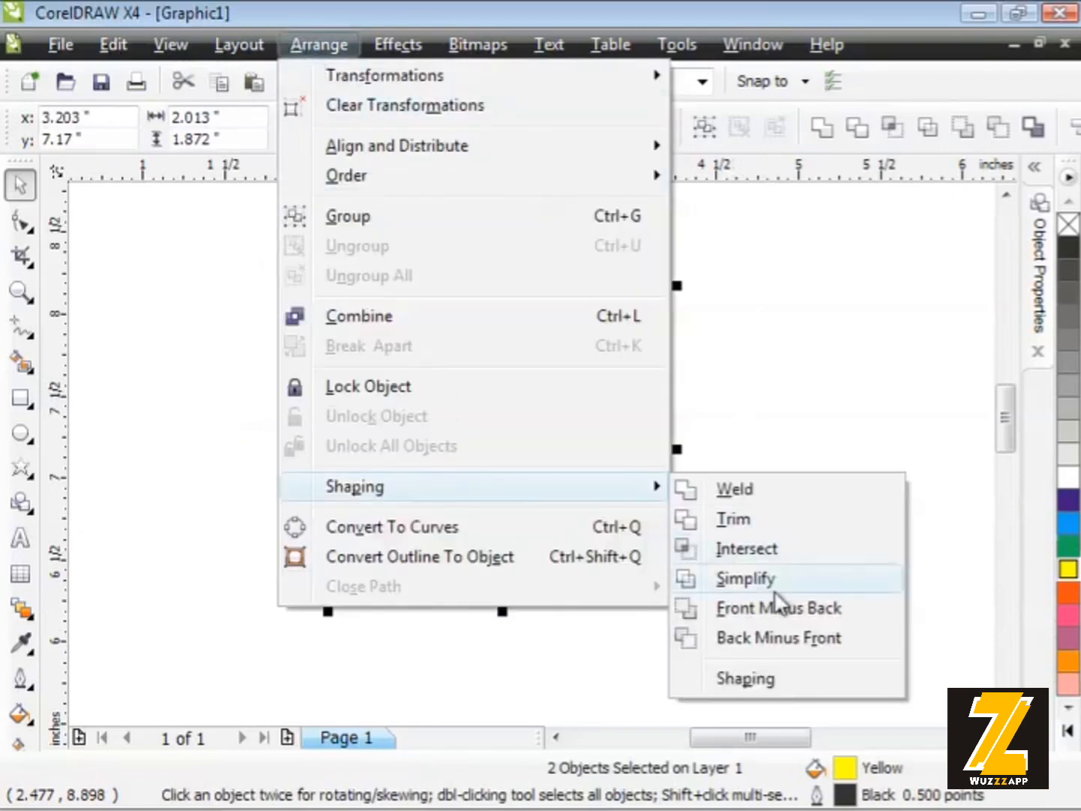
{"action": "left_click", "coordinate": [754, 637]}
{"action": "left_click", "coordinate": [762, 424]}
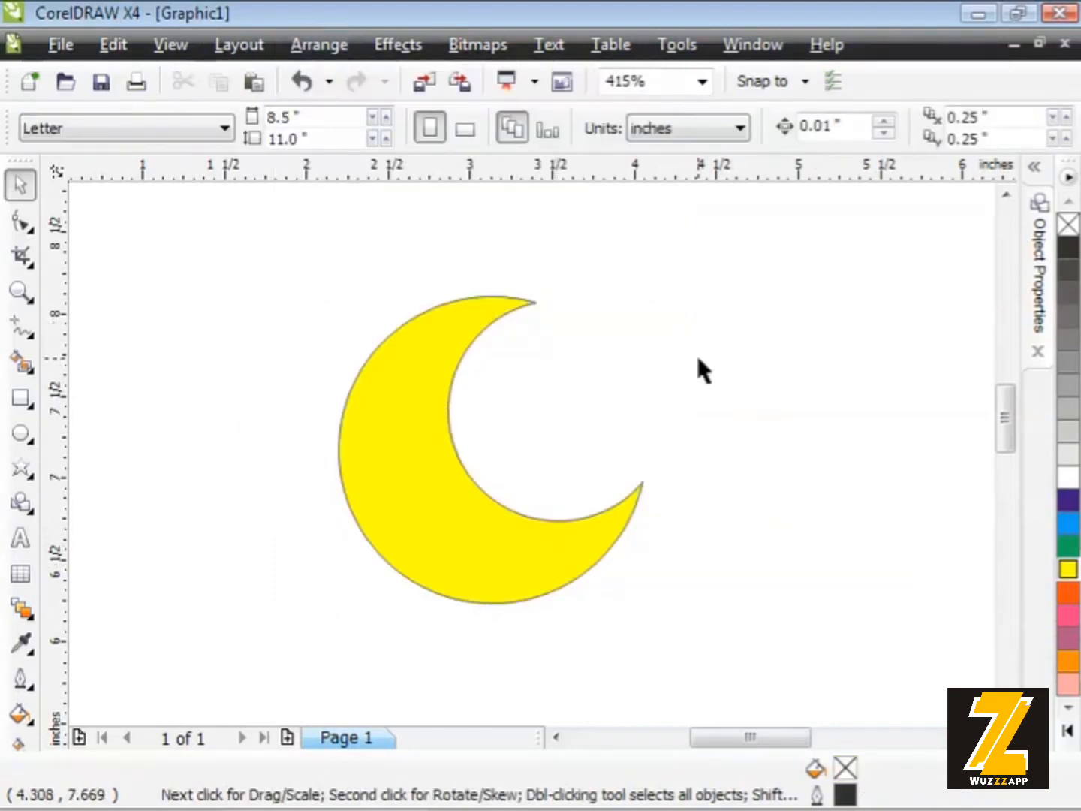
Move the yellow crescent slightly up and to the left, about 0.16 inches up and 0.05 inches left
{"action": "left_click", "coordinate": [434, 494]}
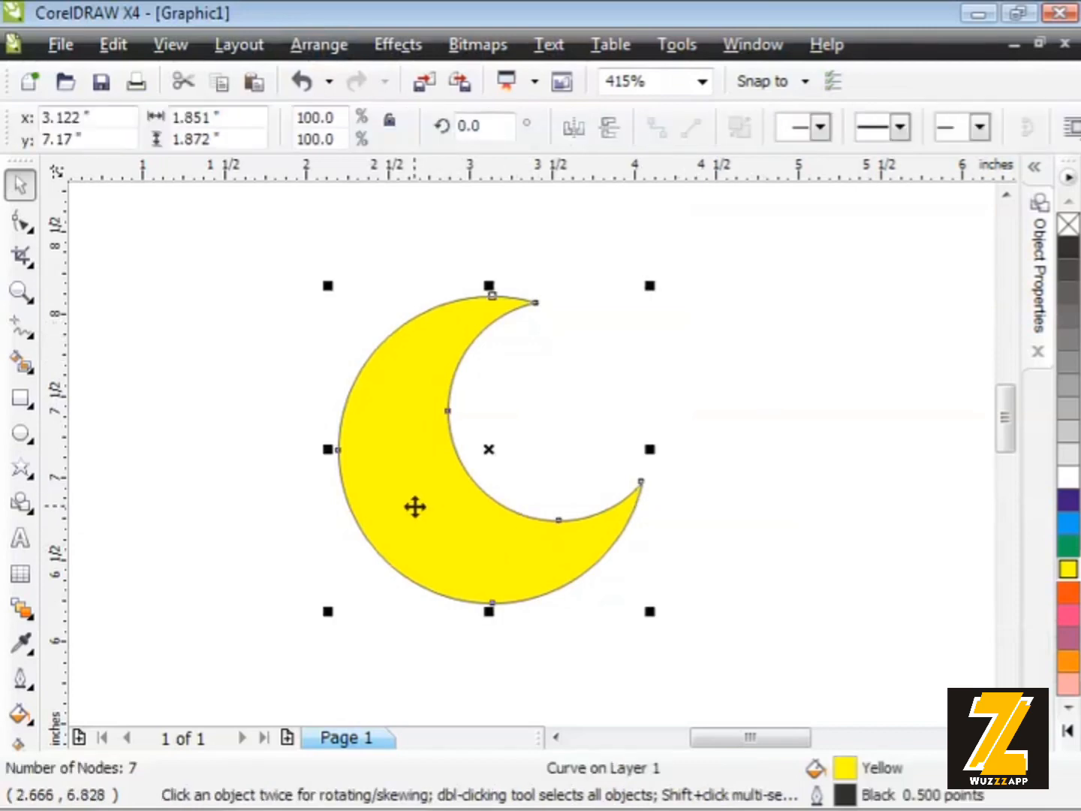
{"action": "left_click_drag", "start_coordinate": [416, 507], "coordinate": [409, 481]}
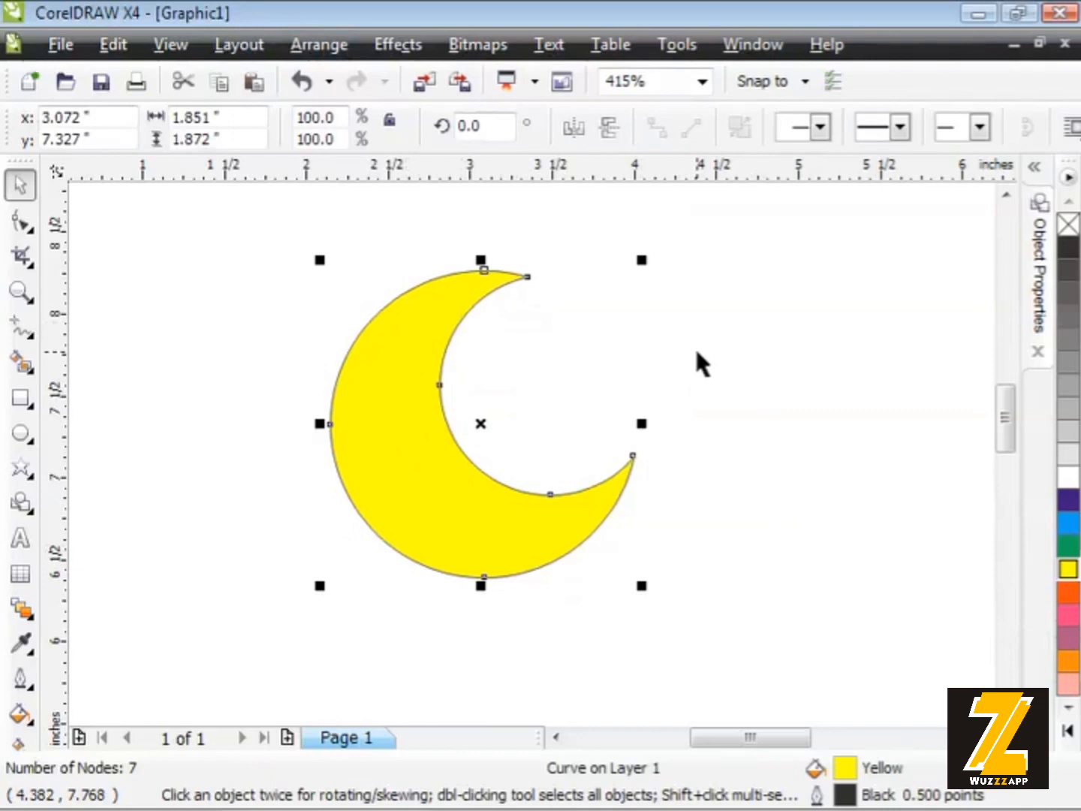
{"action": "left_click", "coordinate": [697, 353]}
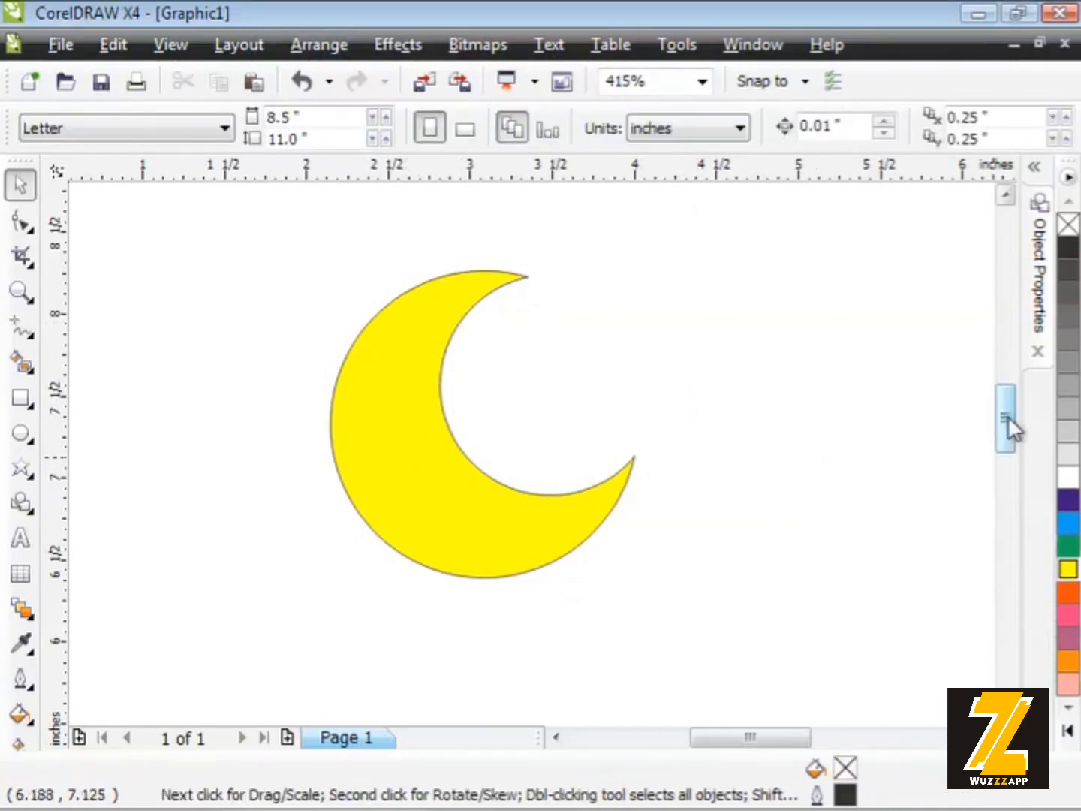
Move the orange rectangle behind the yellow star and enlarge it to about 4.12 by 1.03 inches, with the star near its left end
{"action": "left_click_drag", "start_coordinate": [1008, 418], "coordinate": [1018, 478]}
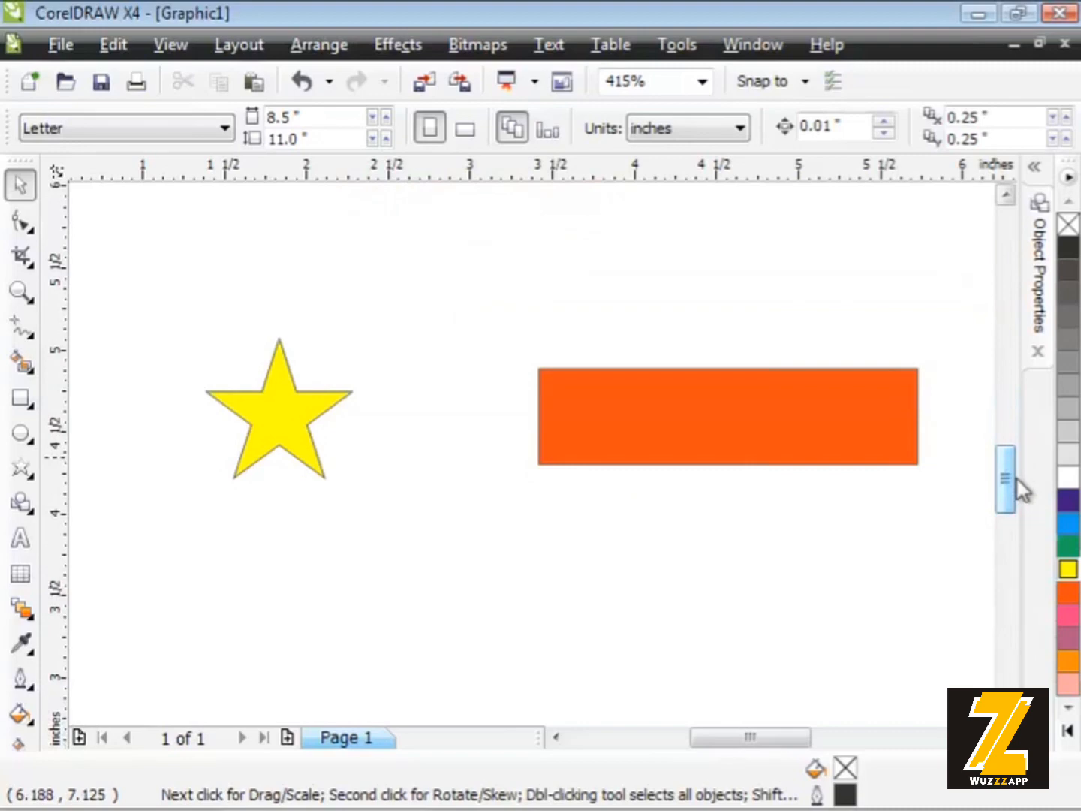
{"action": "left_click_drag", "start_coordinate": [700, 402], "coordinate": [413, 405]}
{"action": "left_click_drag", "start_coordinate": [535, 429], "coordinate": [470, 392]}
{"action": "left_click_drag", "start_coordinate": [374, 432], "coordinate": [374, 499]}
{"action": "left_click_drag", "start_coordinate": [567, 410], "coordinate": [870, 411]}
{"action": "key", "text": "Escape"}
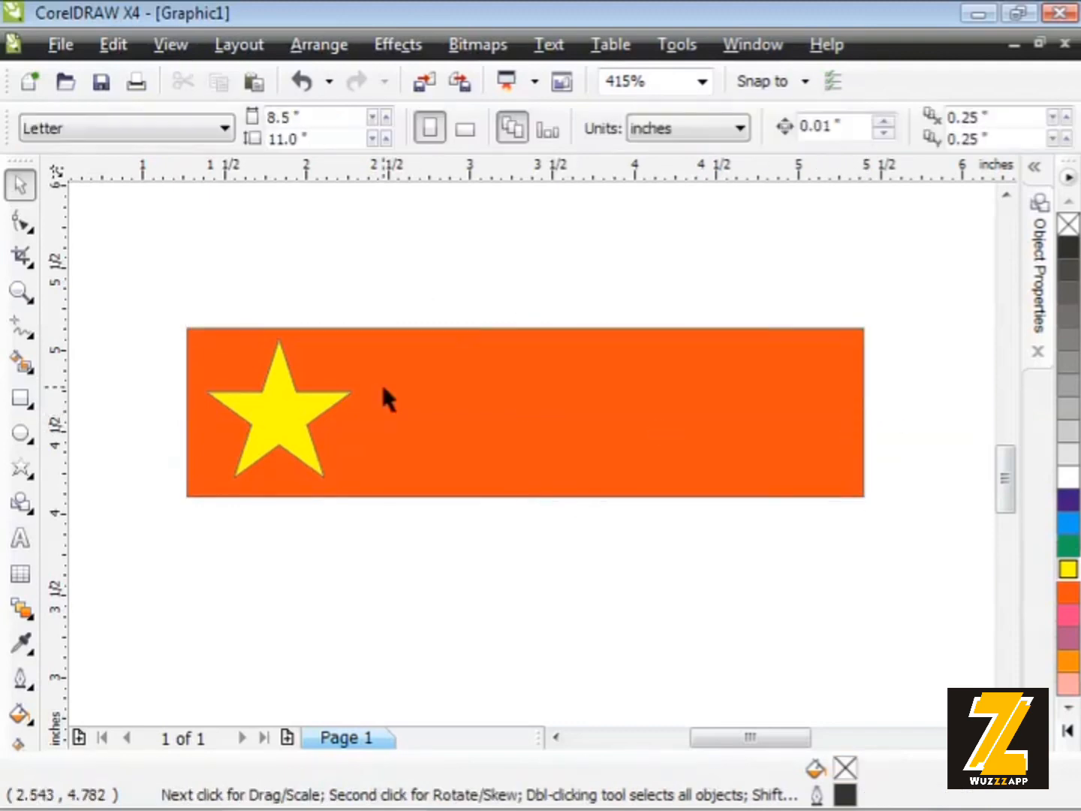
Place three copies of the yellow star in a row across the orange rectangle, spaced about 1 inch apart
{"action": "left_click", "coordinate": [287, 408]}
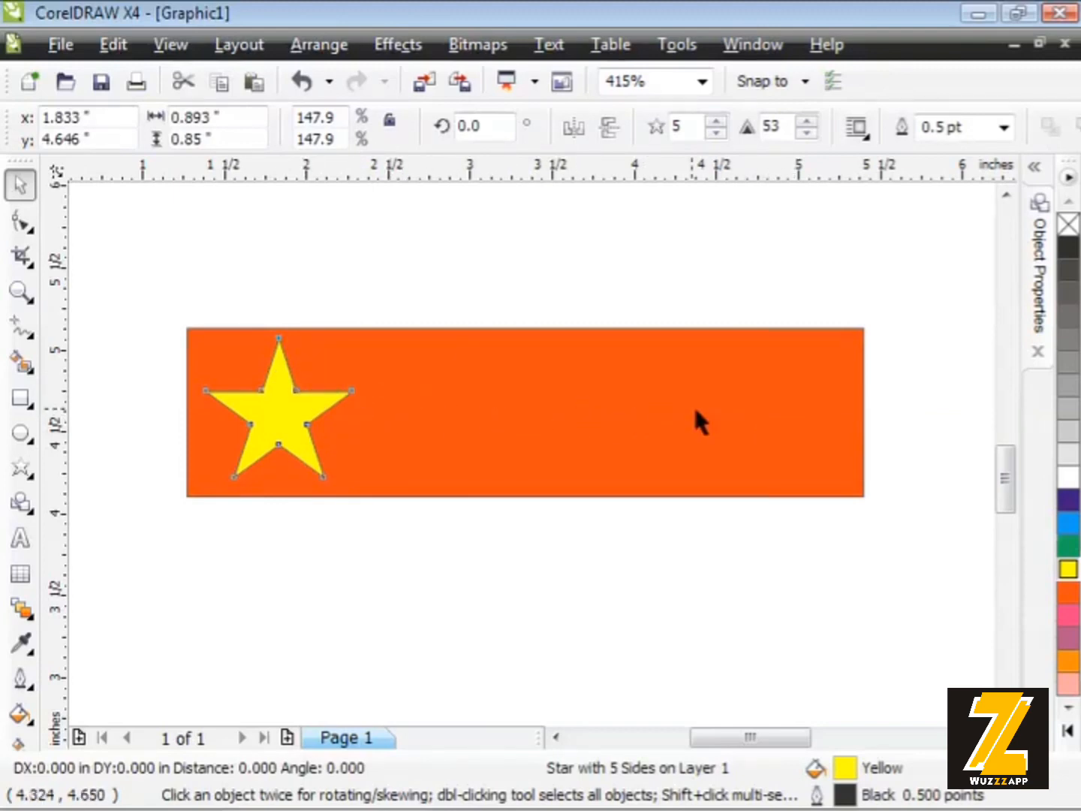
{"action": "left_click", "coordinate": [288, 287]}
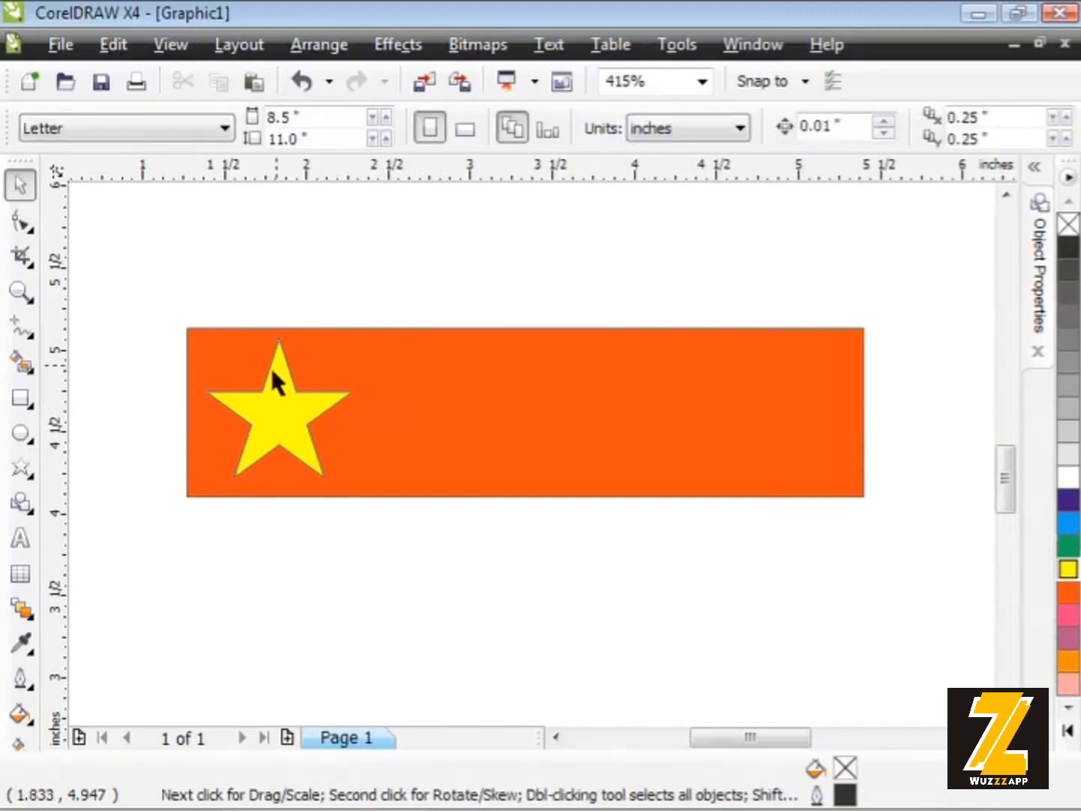
{"action": "left_click", "coordinate": [278, 380]}
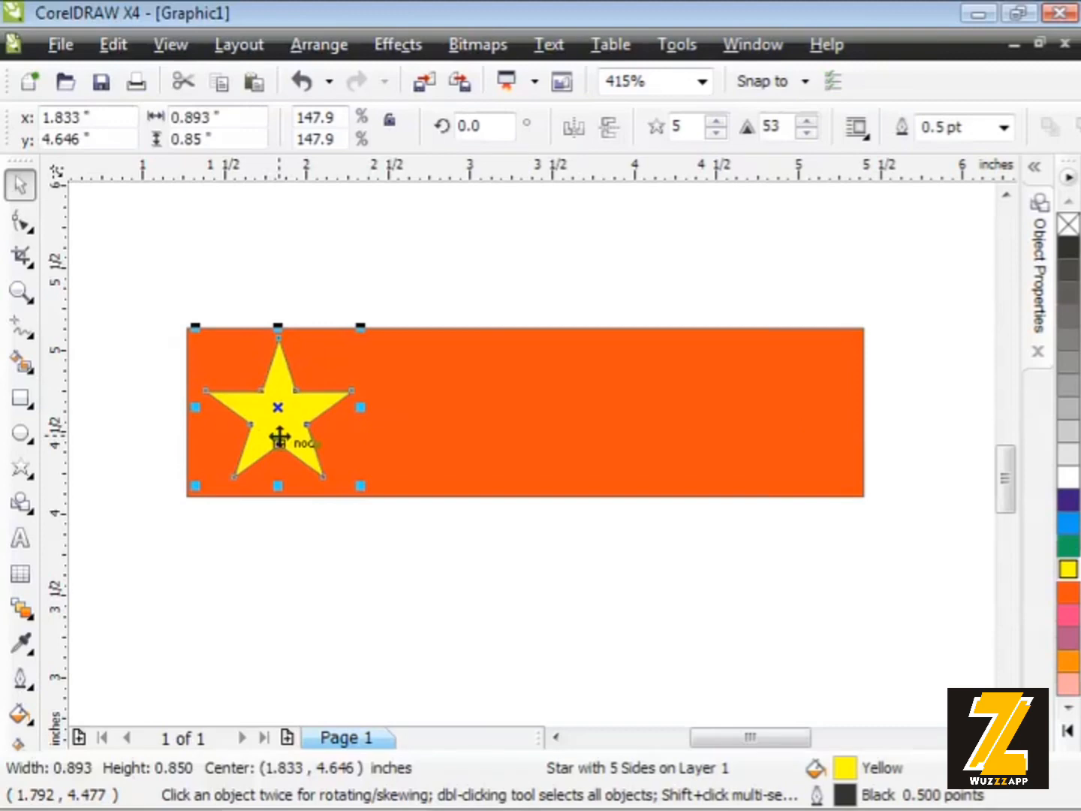
{"action": "key", "text": "ctrl+c"}
{"action": "left_click_drag", "start_coordinate": [289, 432], "coordinate": [452, 436]}
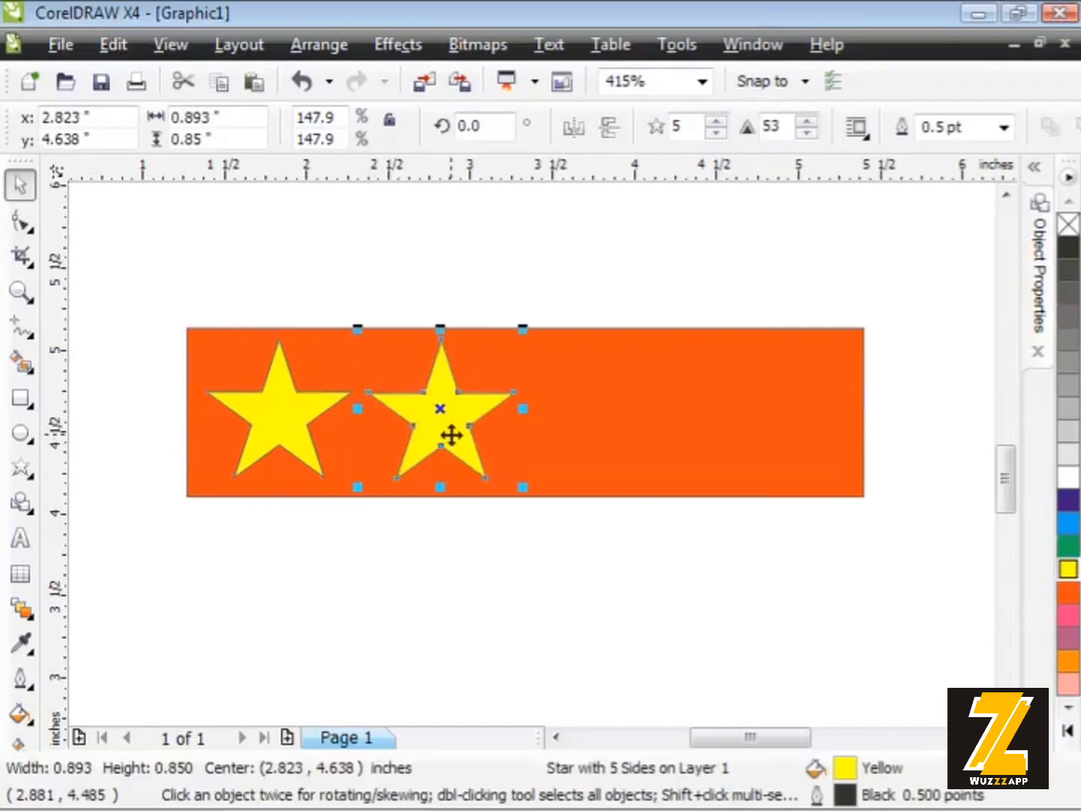
{"action": "left_click_drag", "start_coordinate": [451, 431], "coordinate": [615, 430]}
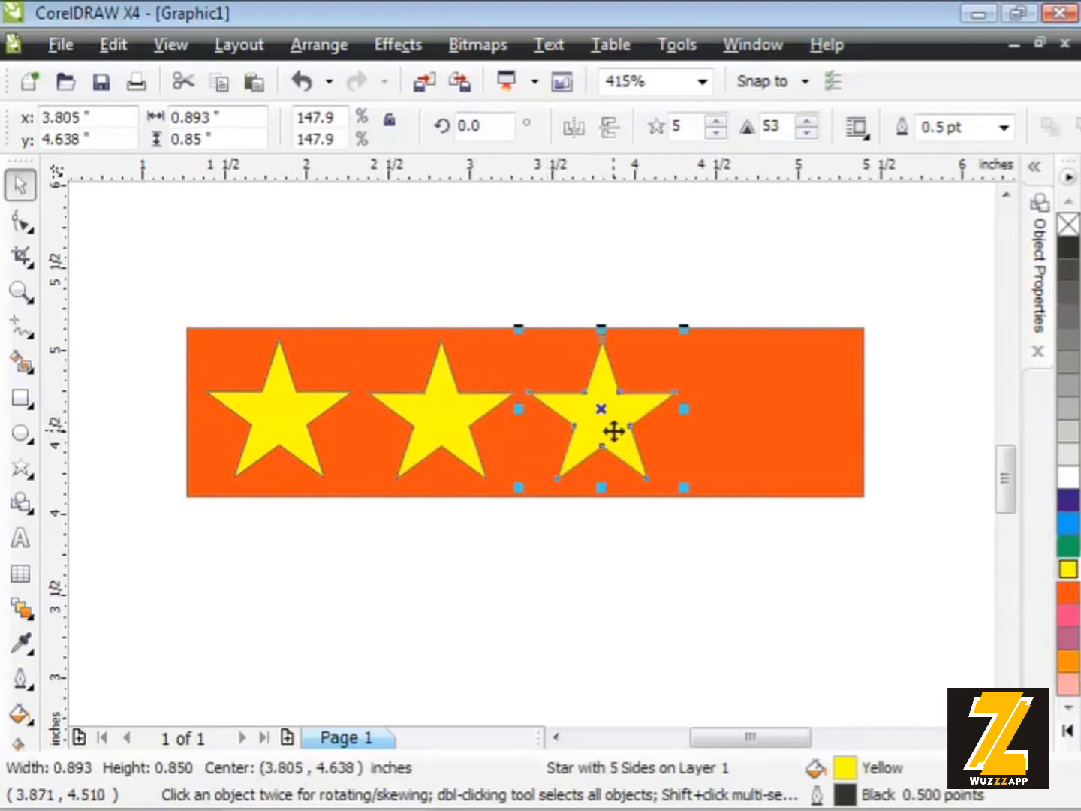
{"action": "left_click", "coordinate": [612, 431]}
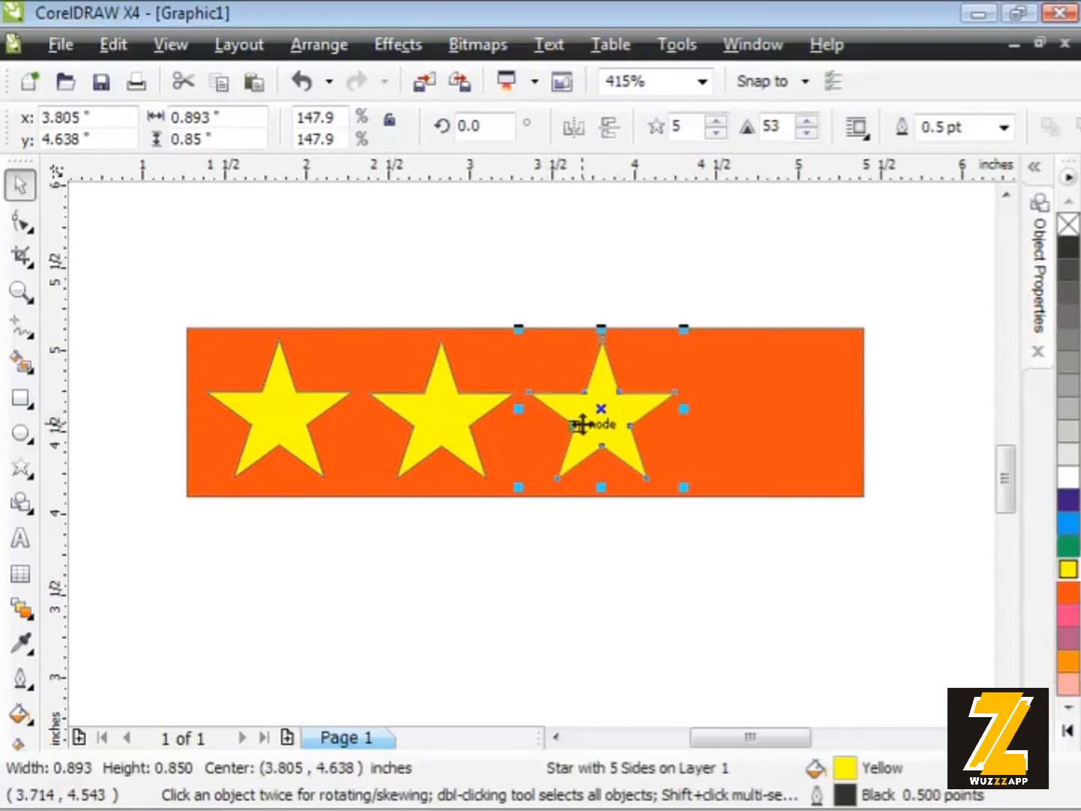
{"action": "left_click_drag", "start_coordinate": [599, 429], "coordinate": [762, 432]}
{"action": "left_click", "coordinate": [492, 290]}
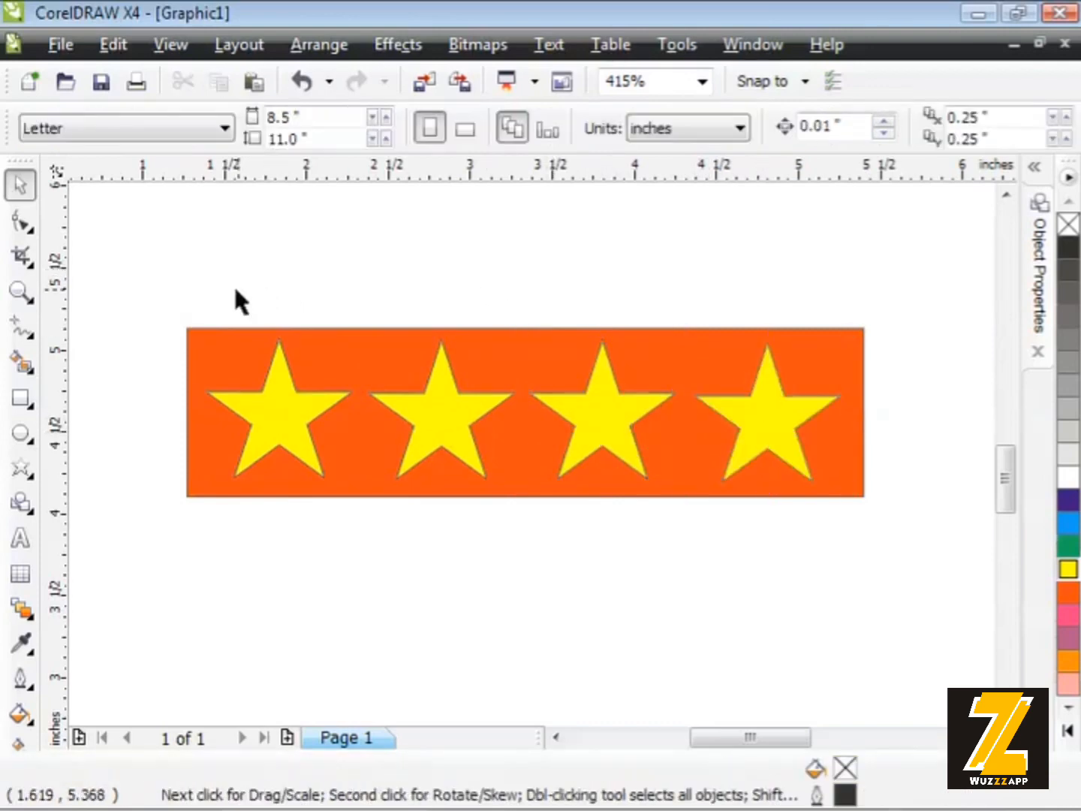
Align the four stars and the orange rectangle with Align Centers Horizontally
{"action": "left_click_drag", "start_coordinate": [146, 288], "coordinate": [889, 517]}
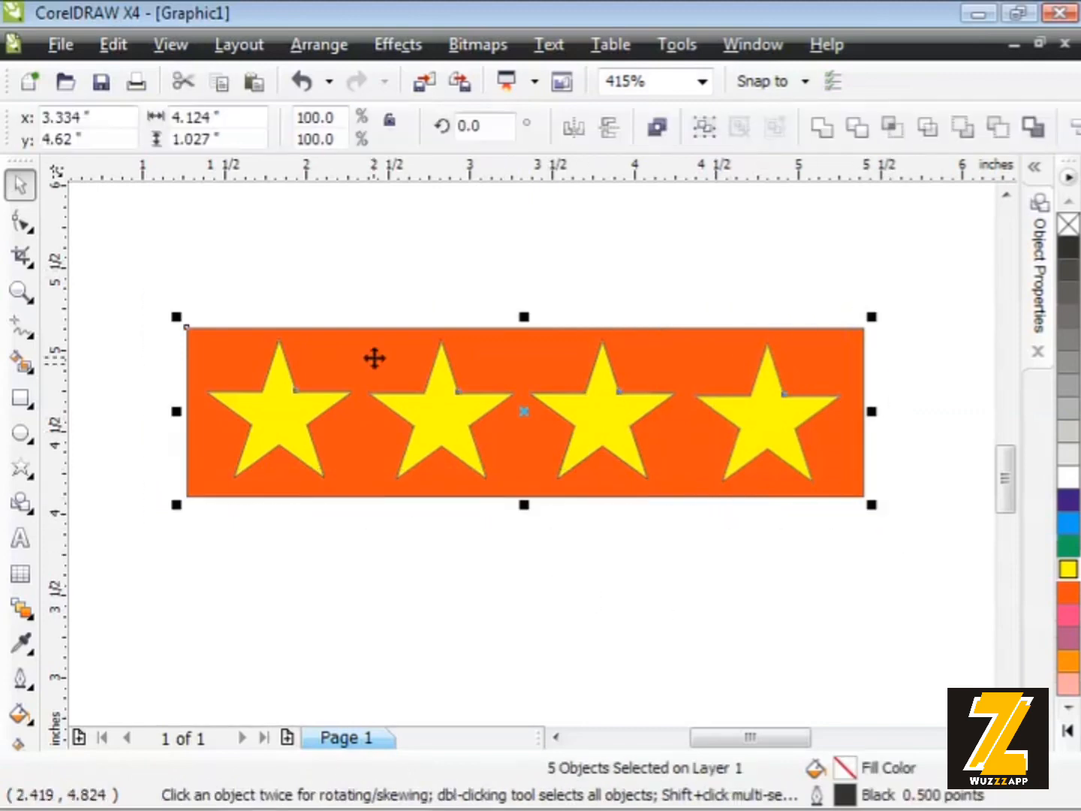
{"action": "left_click", "coordinate": [301, 46]}
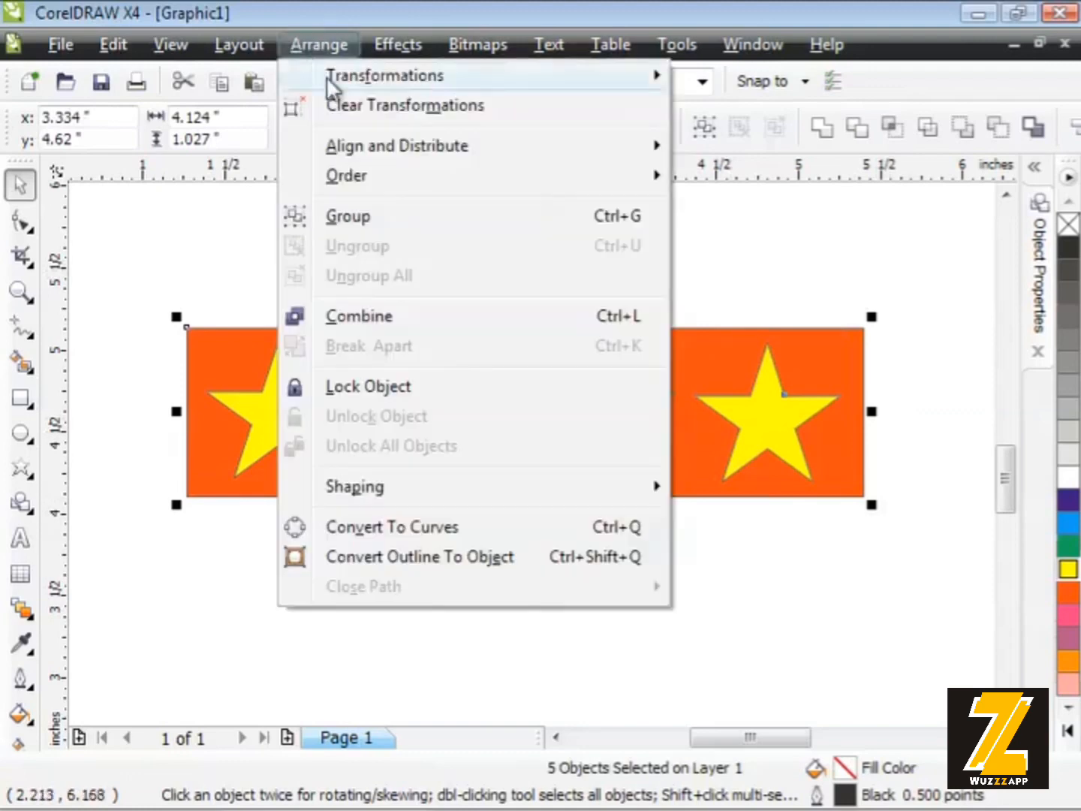
{"action": "mouse_move", "coordinate": [404, 145]}
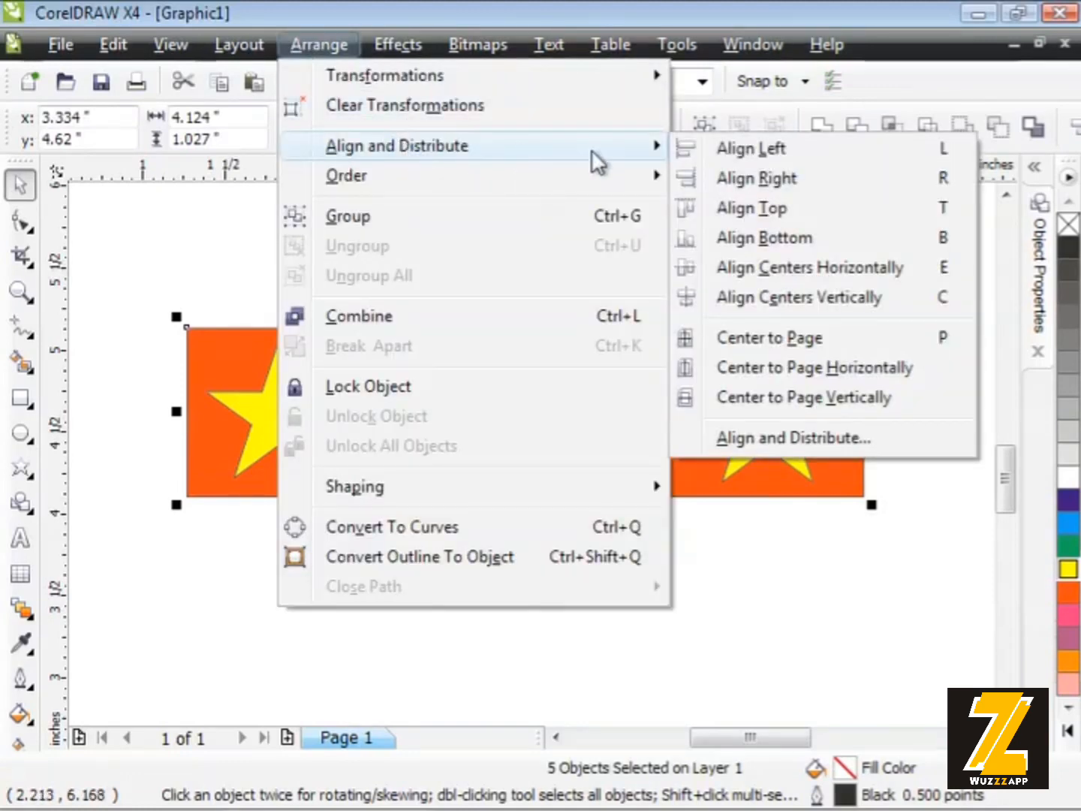
{"action": "left_click", "coordinate": [726, 267]}
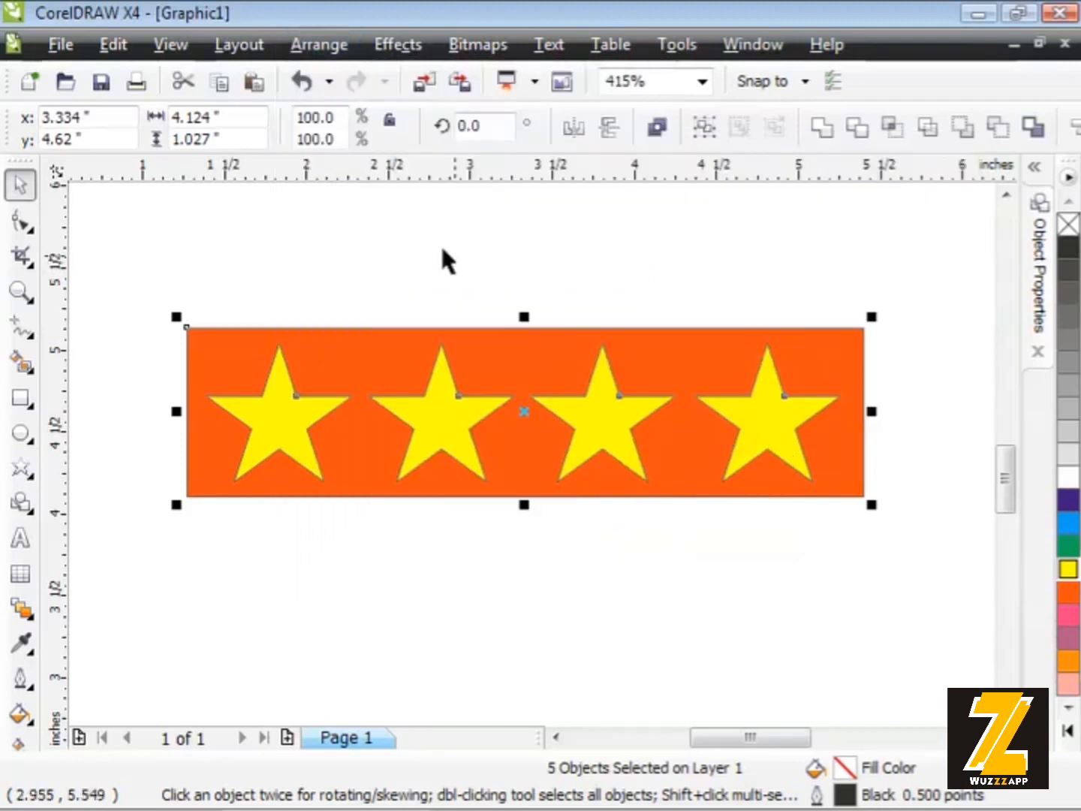
Cut the four stars out of the orange rectangle with Back Minus Front
{"action": "left_click", "coordinate": [304, 46]}
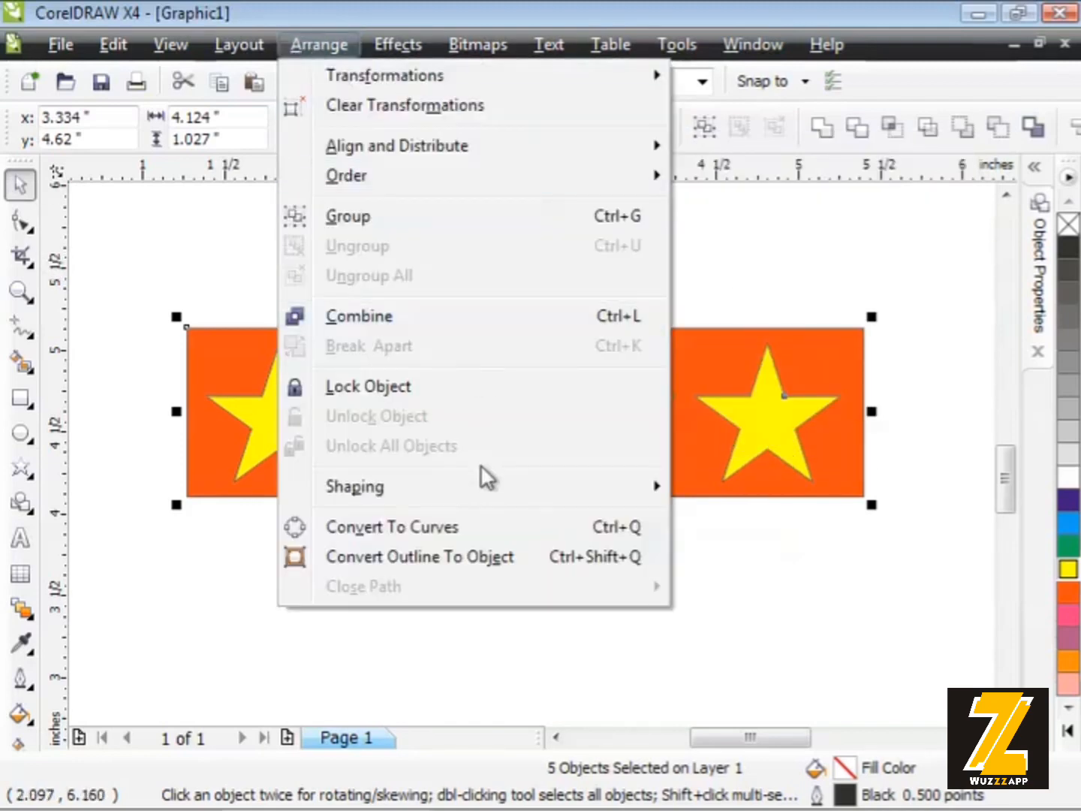
{"action": "mouse_move", "coordinate": [479, 490]}
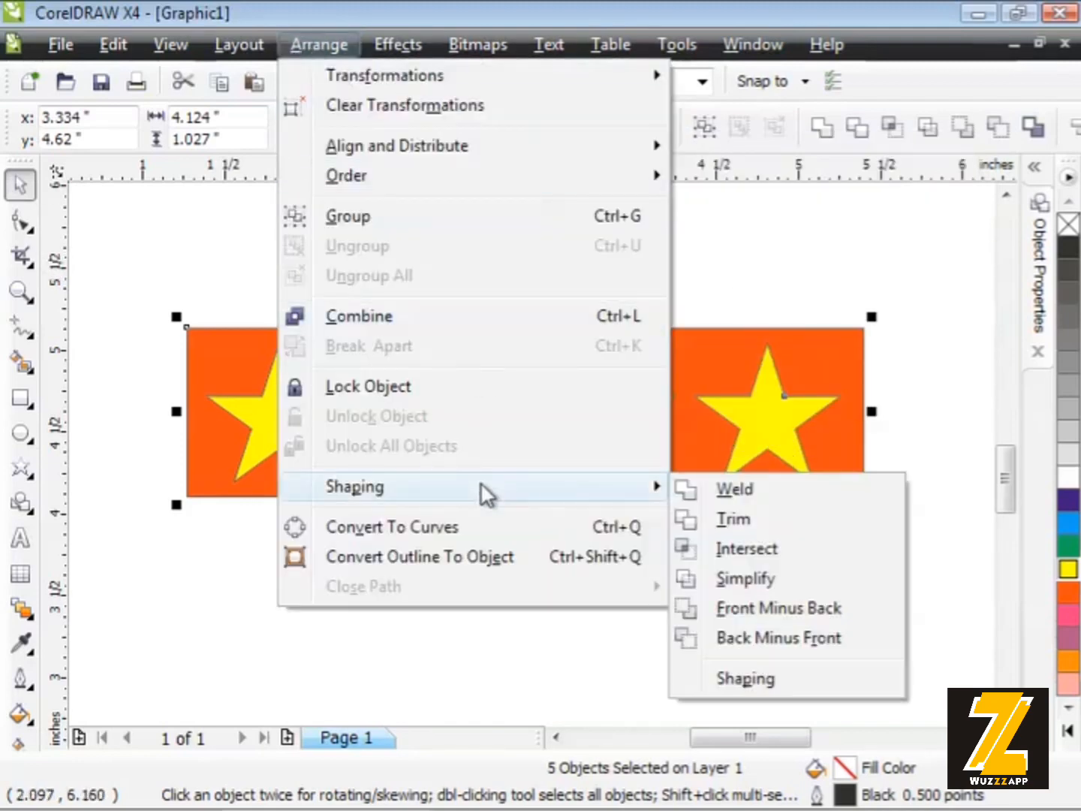
{"action": "left_click", "coordinate": [736, 639]}
{"action": "left_click", "coordinate": [411, 582]}
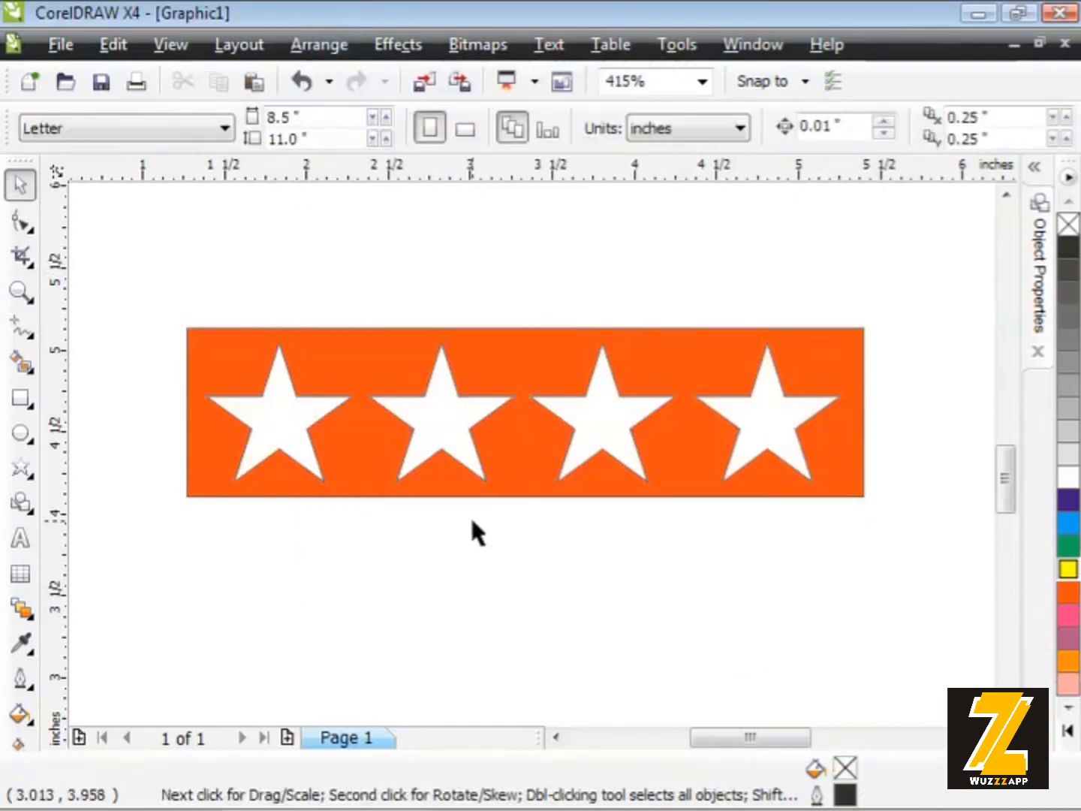
Move the orange rectangle with the star cutouts about 0.2 inches down and leave it deselected
{"action": "left_click_drag", "start_coordinate": [510, 458], "coordinate": [510, 493]}
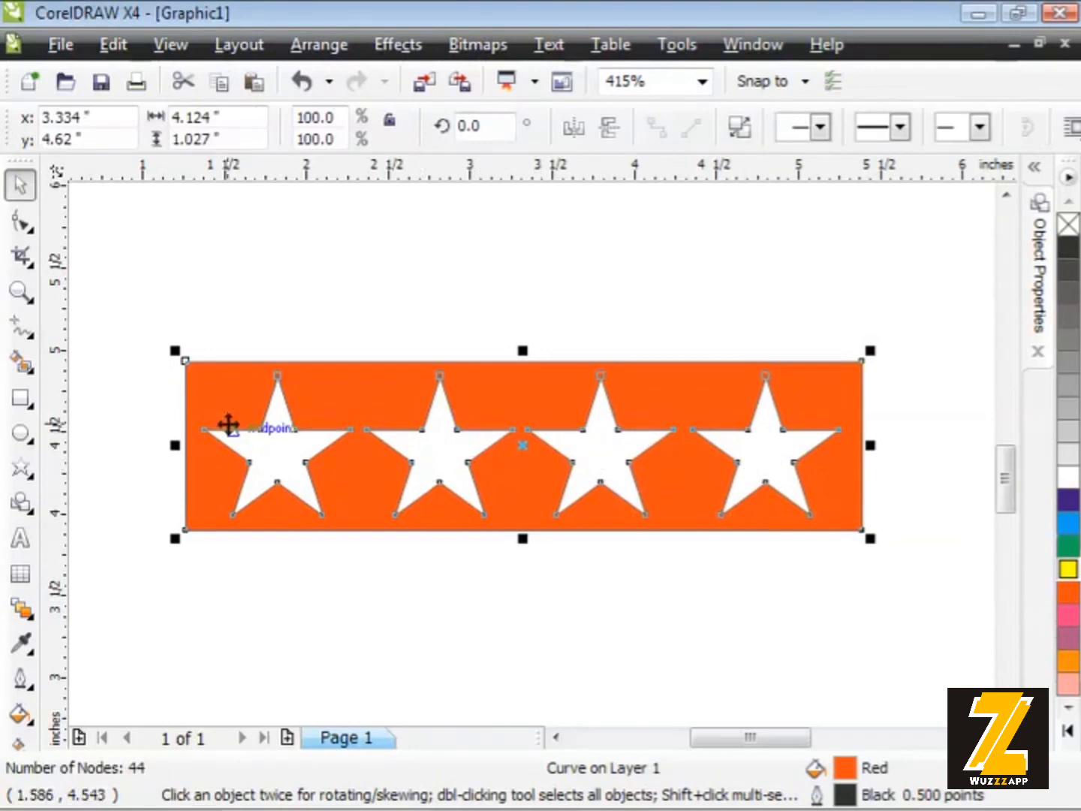
{"action": "left_click", "coordinate": [258, 308]}
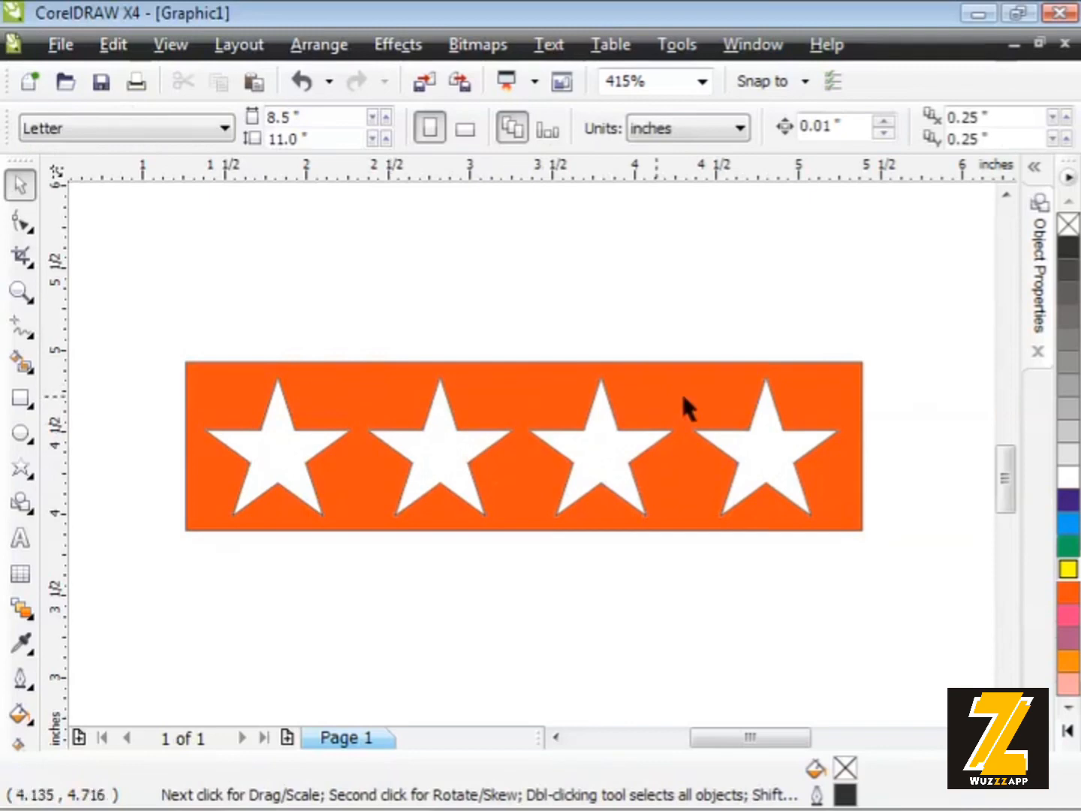
{"action": "left_click", "coordinate": [207, 401]}
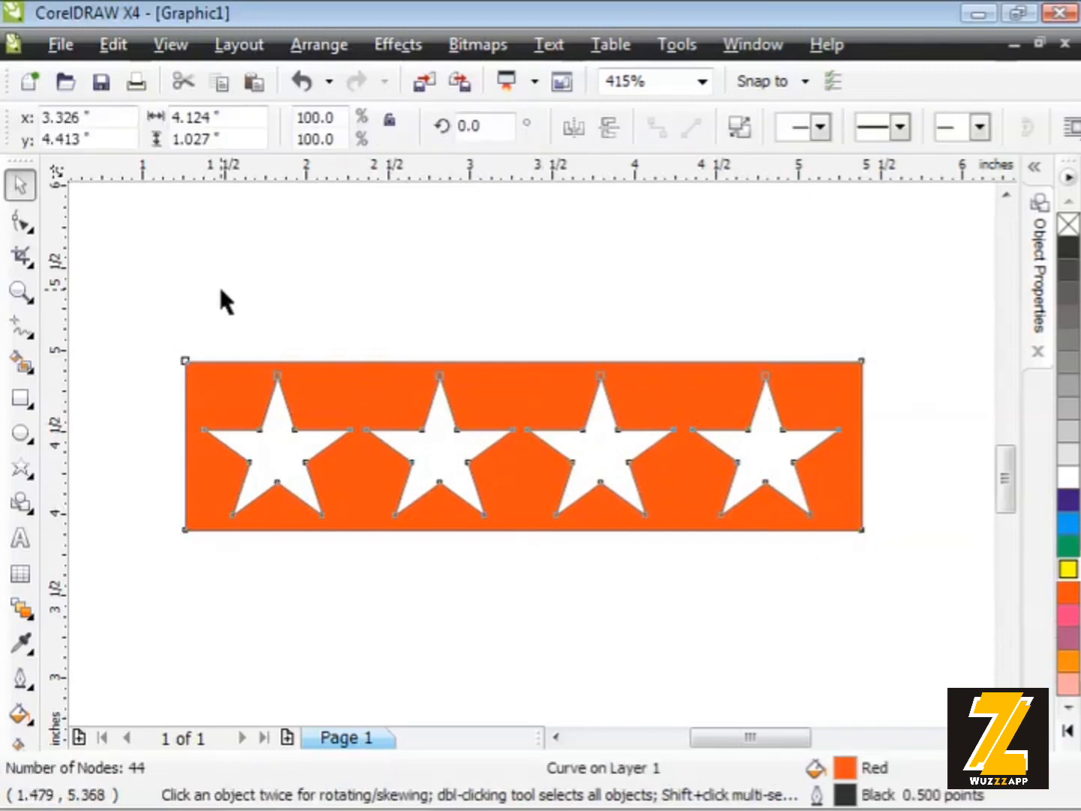
{"action": "left_click", "coordinate": [220, 291]}
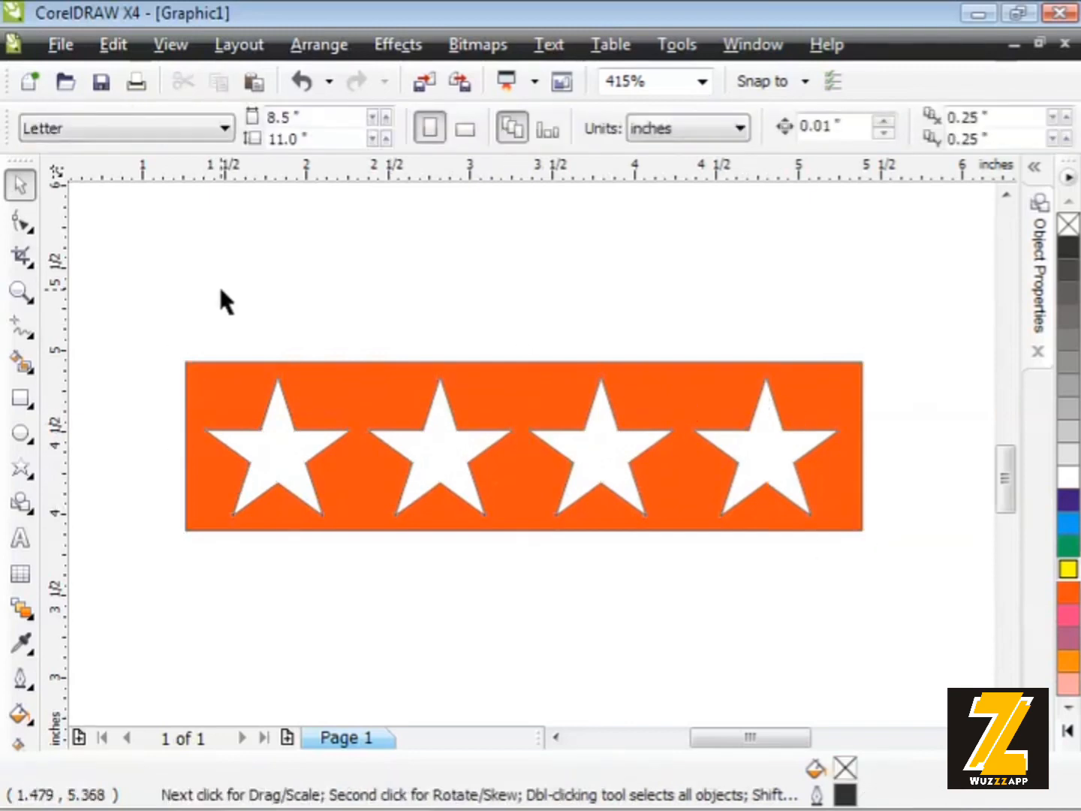